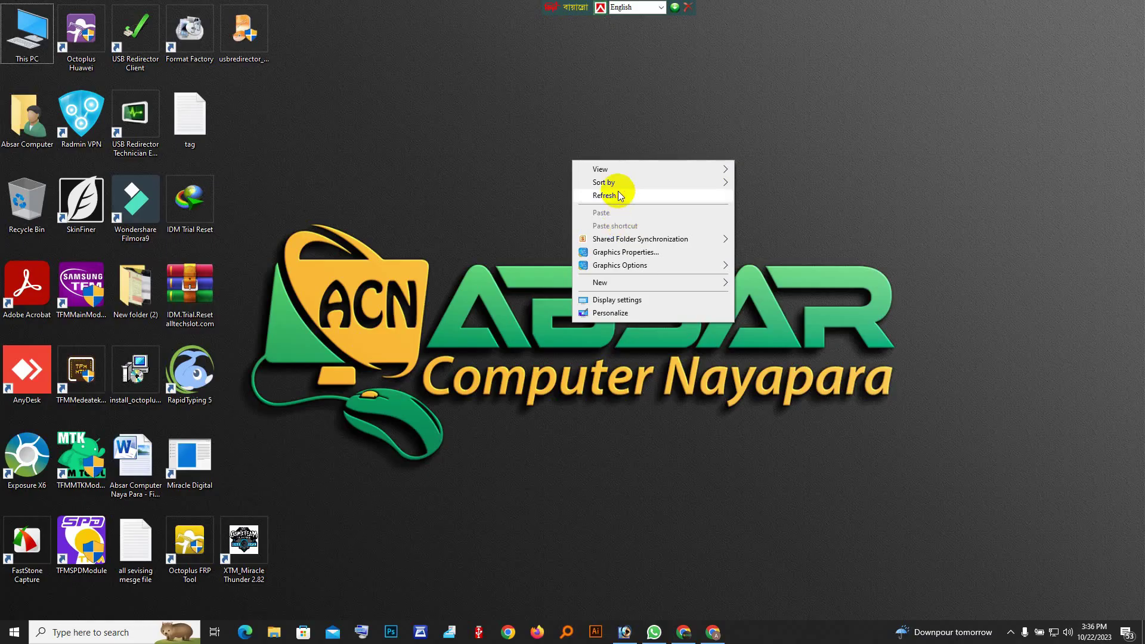
Step: Refresh the Windows desktop repeatedly from its right-click menu
{"action": "right_click", "coordinate": [583, 139]}
{"action": "left_click", "coordinate": [643, 172]}
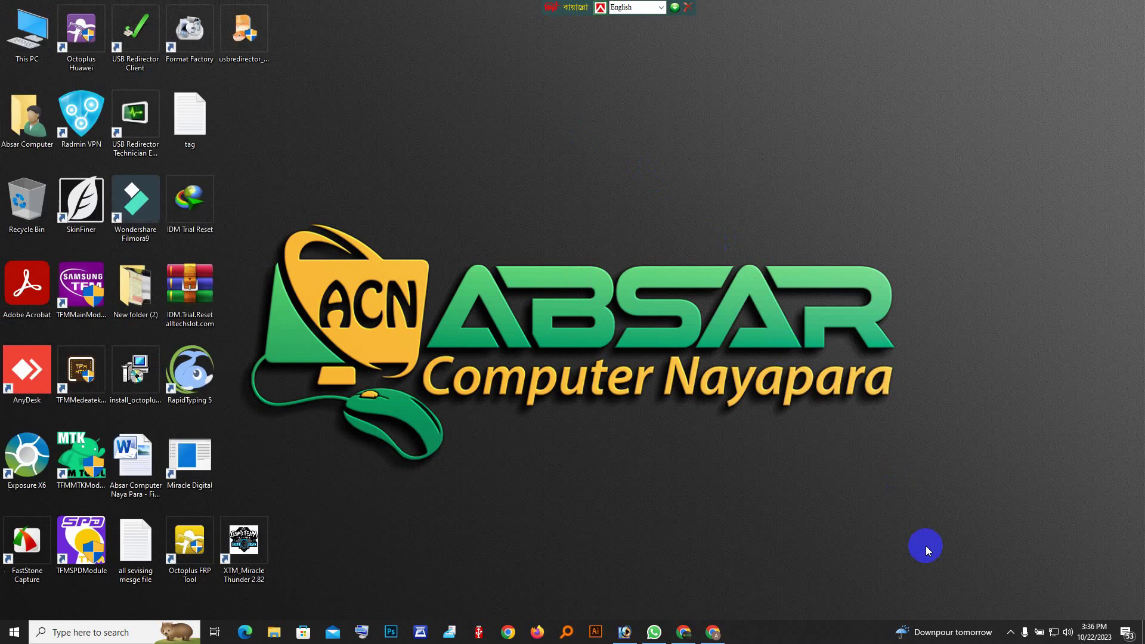
{"action": "left_click", "coordinate": [1011, 634]}
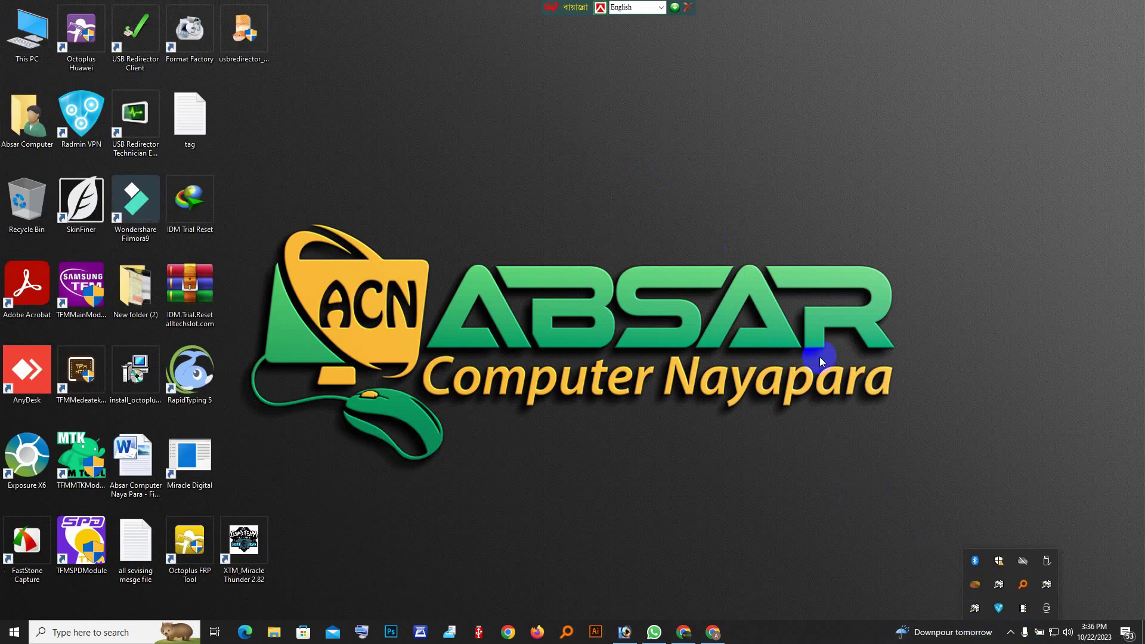
{"action": "left_click", "coordinate": [777, 145]}
{"action": "right_click", "coordinate": [777, 145]}
{"action": "left_click", "coordinate": [798, 174]}
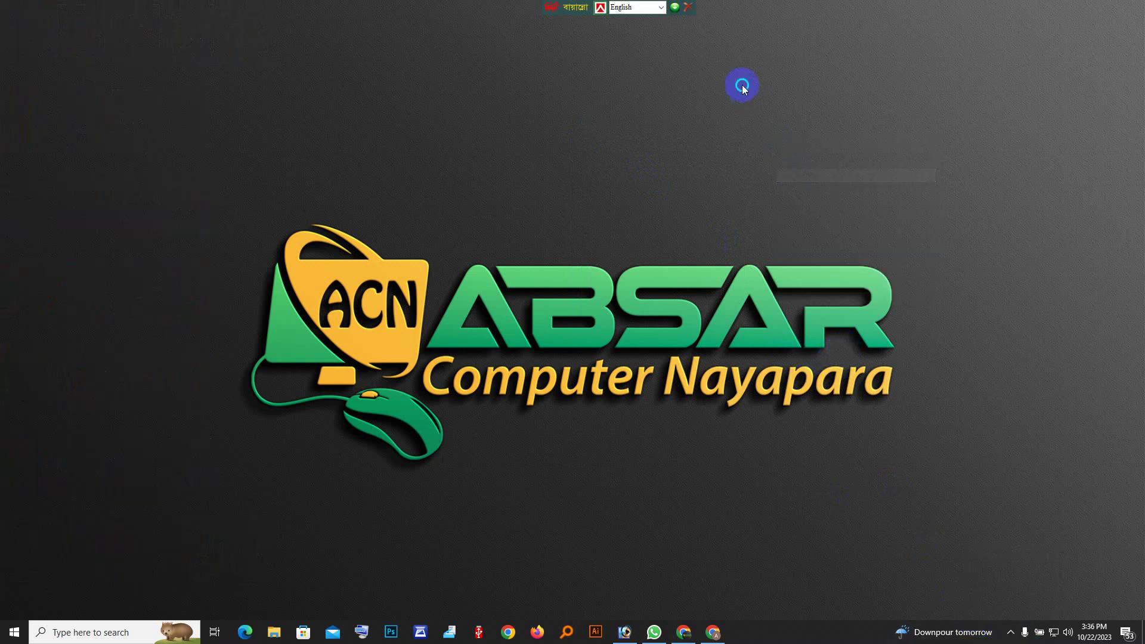
{"action": "right_click", "coordinate": [741, 84]}
{"action": "left_click", "coordinate": [777, 122]}
{"action": "right_click", "coordinate": [722, 78]}
{"action": "left_click", "coordinate": [773, 119]}
{"action": "right_click", "coordinate": [756, 43]}
{"action": "left_click", "coordinate": [780, 76]}
{"action": "right_click", "coordinate": [747, 26]}
{"action": "left_click", "coordinate": [777, 58]}
{"action": "right_click", "coordinate": [771, 34]}
{"action": "left_click", "coordinate": [808, 74]}
{"action": "right_click", "coordinate": [782, 41]}
{"action": "left_click", "coordinate": [806, 76]}
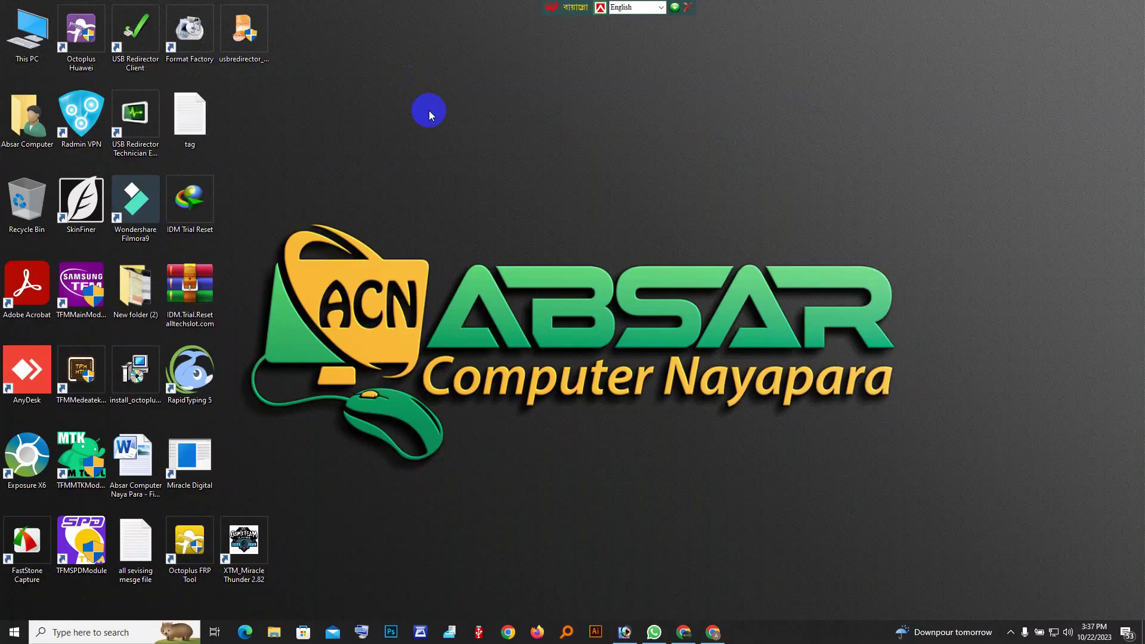
{"action": "right_click", "coordinate": [408, 82]}
{"action": "left_click", "coordinate": [435, 116]}
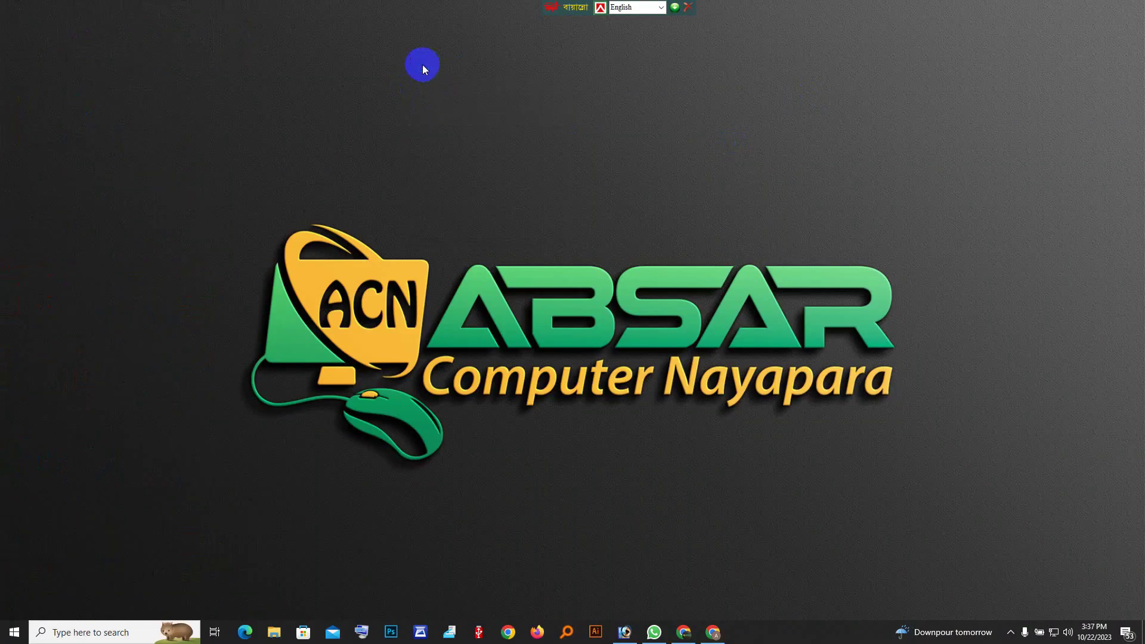
{"action": "right_click", "coordinate": [422, 65]}
{"action": "left_click", "coordinate": [452, 104]}
{"action": "right_click", "coordinate": [431, 73]}
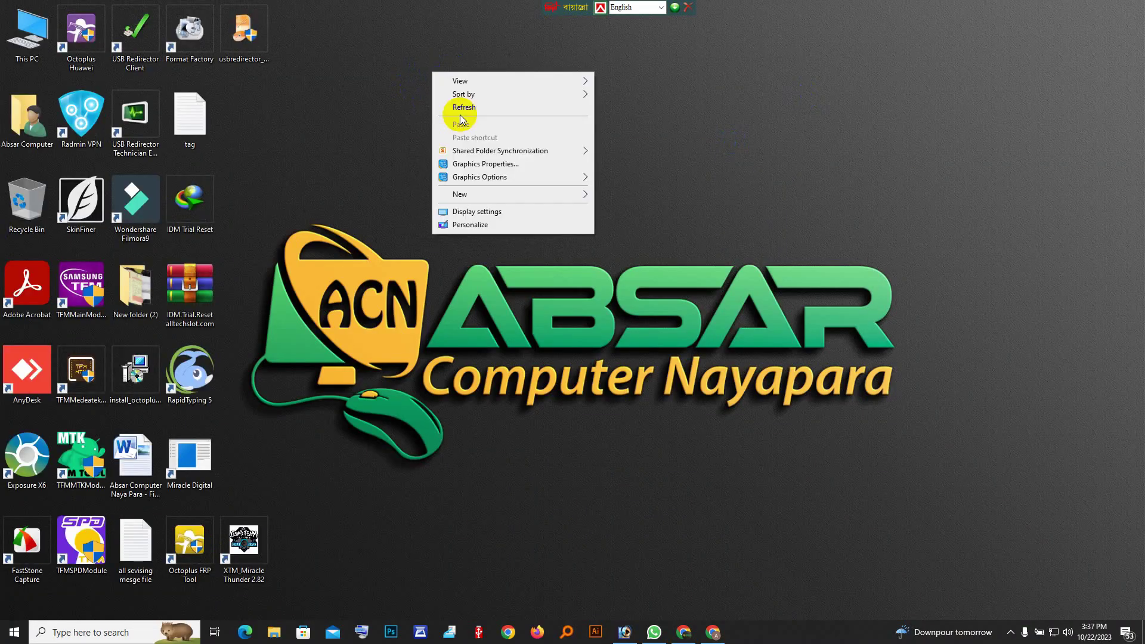
{"action": "left_click", "coordinate": [462, 111]}
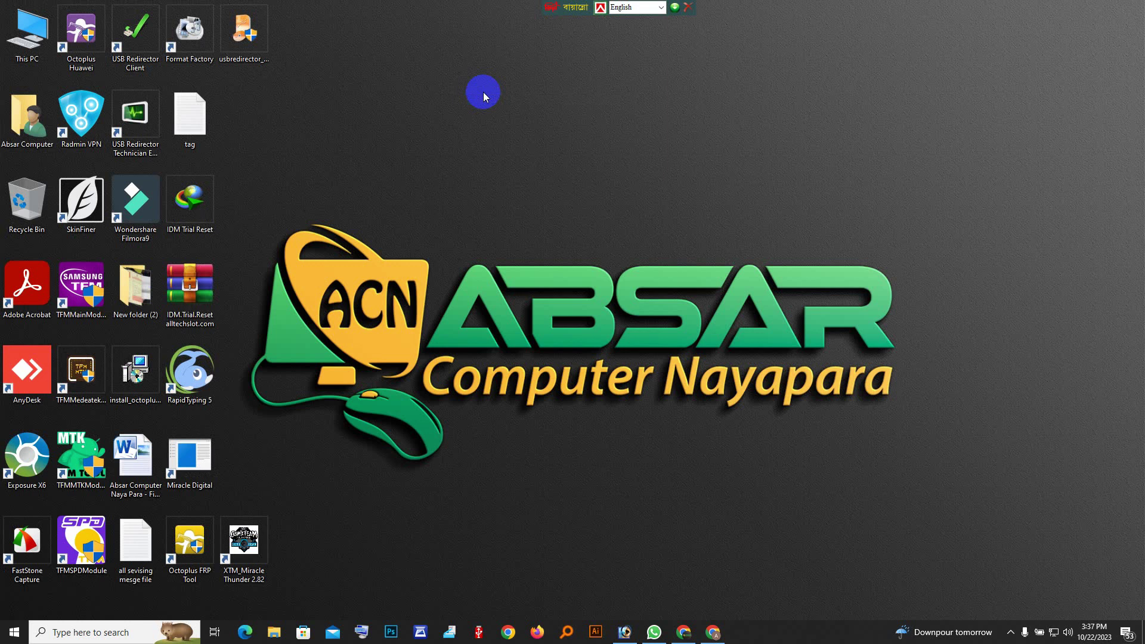
Step: Reposition the Bangla language bar, refresh the desktop, and launch Photoshop from the taskbar
{"action": "mouse_move", "coordinate": [558, 7]}
{"action": "left_mouse_down"}
{"action": "mouse_move", "coordinate": [538, 90]}
{"action": "mouse_move", "coordinate": [555, 7]}
{"action": "mouse_move", "coordinate": [581, 47]}
{"action": "mouse_move", "coordinate": [549, 10]}
{"action": "left_mouse_up"}
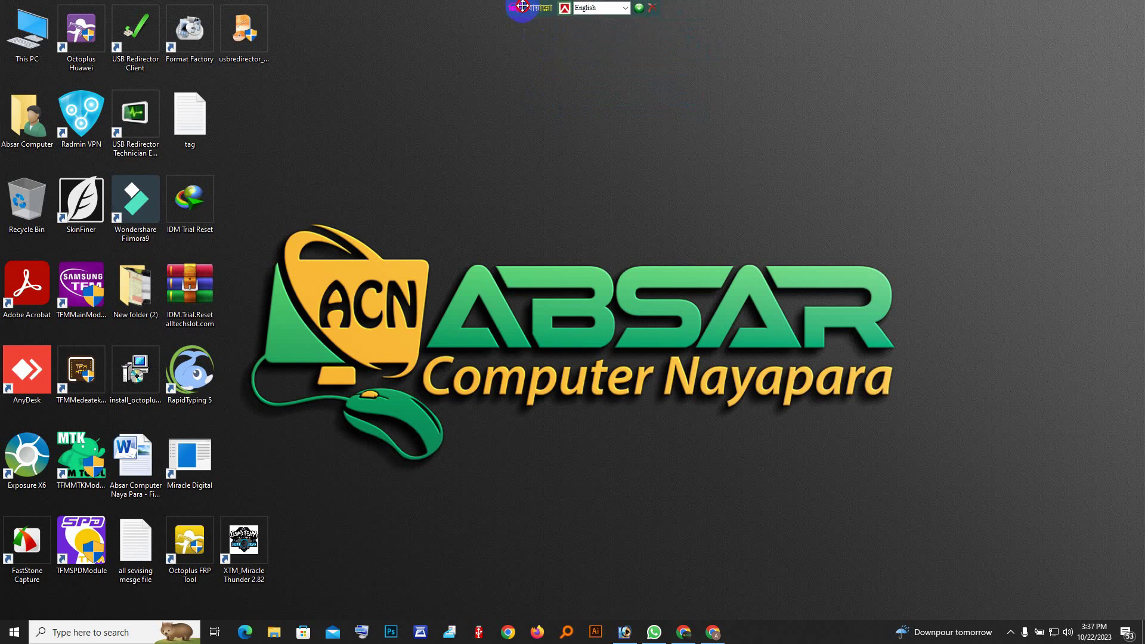
{"action": "mouse_move", "coordinate": [556, 9]}
{"action": "left_mouse_down"}
{"action": "mouse_move", "coordinate": [540, 27]}
{"action": "mouse_move", "coordinate": [545, 8]}
{"action": "left_mouse_up"}
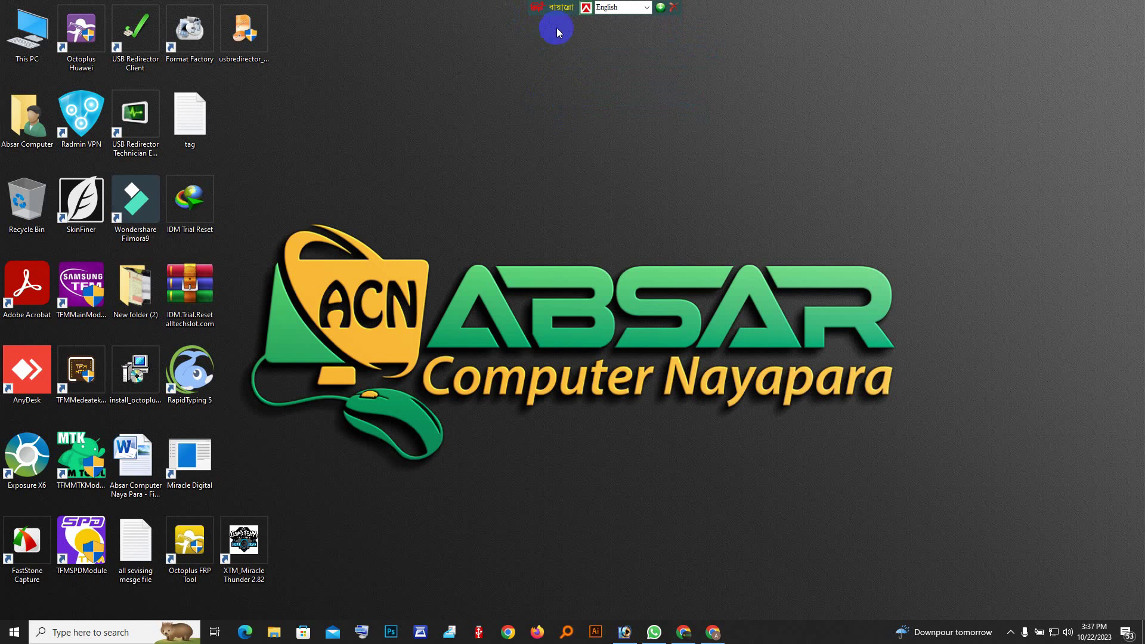
{"action": "right_click", "coordinate": [597, 7]}
{"action": "right_click", "coordinate": [502, 100]}
{"action": "left_click", "coordinate": [559, 137]}
{"action": "right_click", "coordinate": [557, 155]}
{"action": "left_click", "coordinate": [556, 145]}
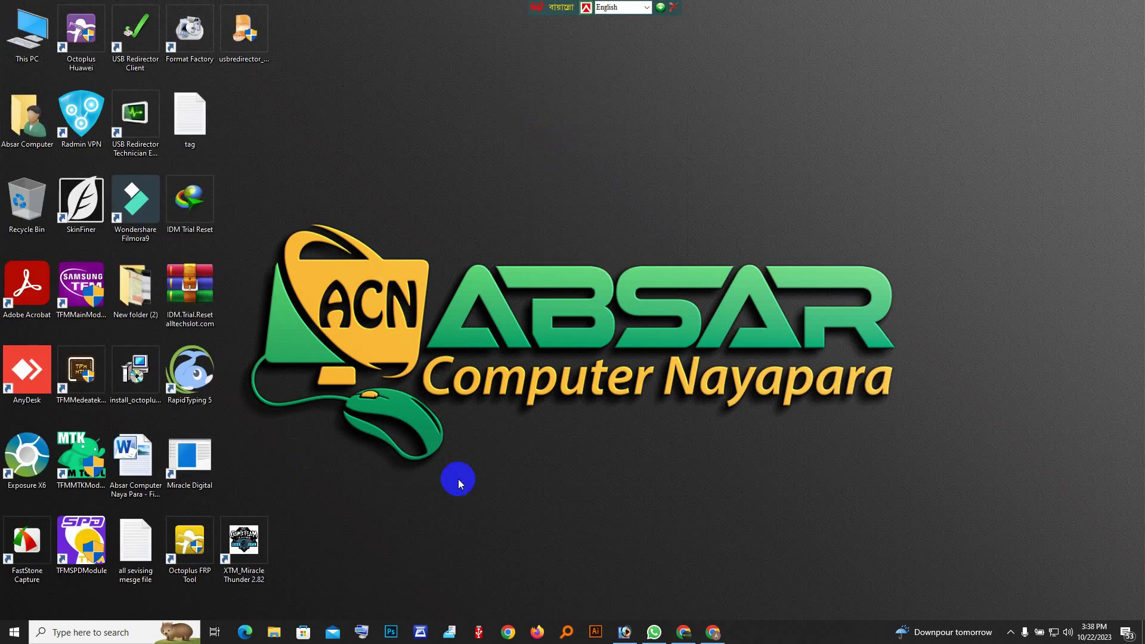
{"action": "left_click", "coordinate": [624, 633]}
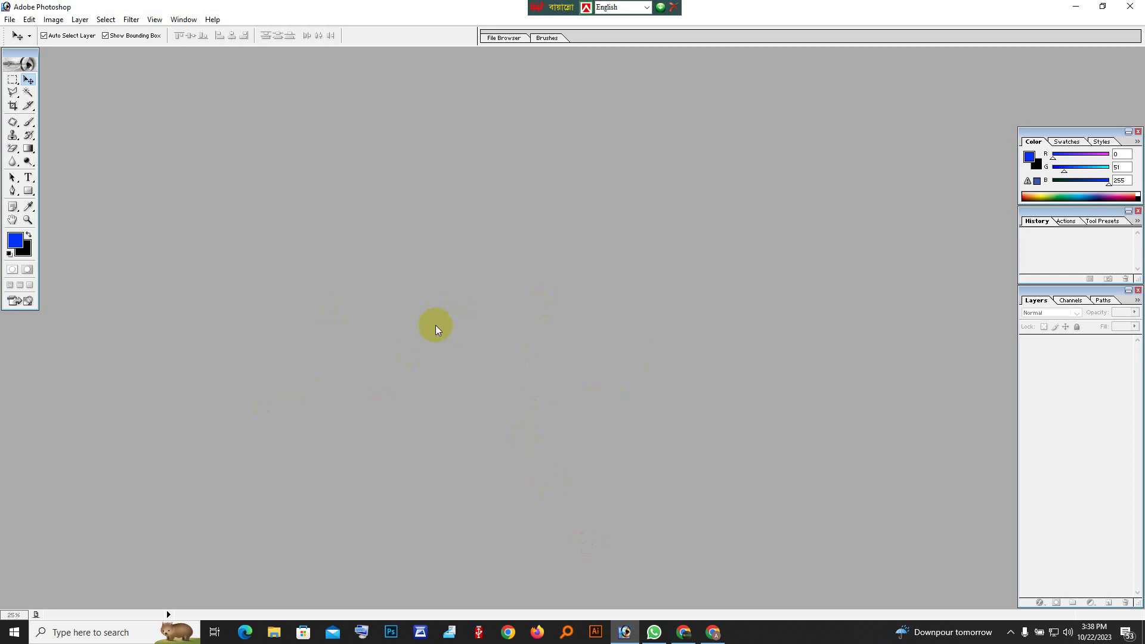
Step: Create a white A4 document at 300 ppi and maximize it with the full page in view
{"action": "key", "text": "ctrl+n"}
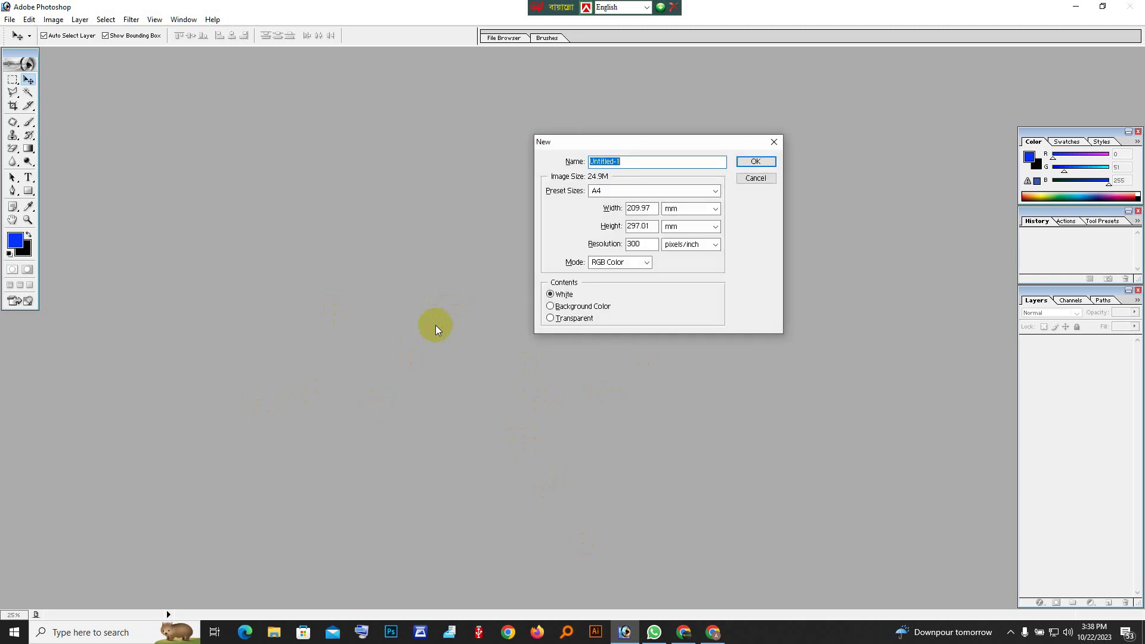
{"action": "left_click", "coordinate": [767, 161]}
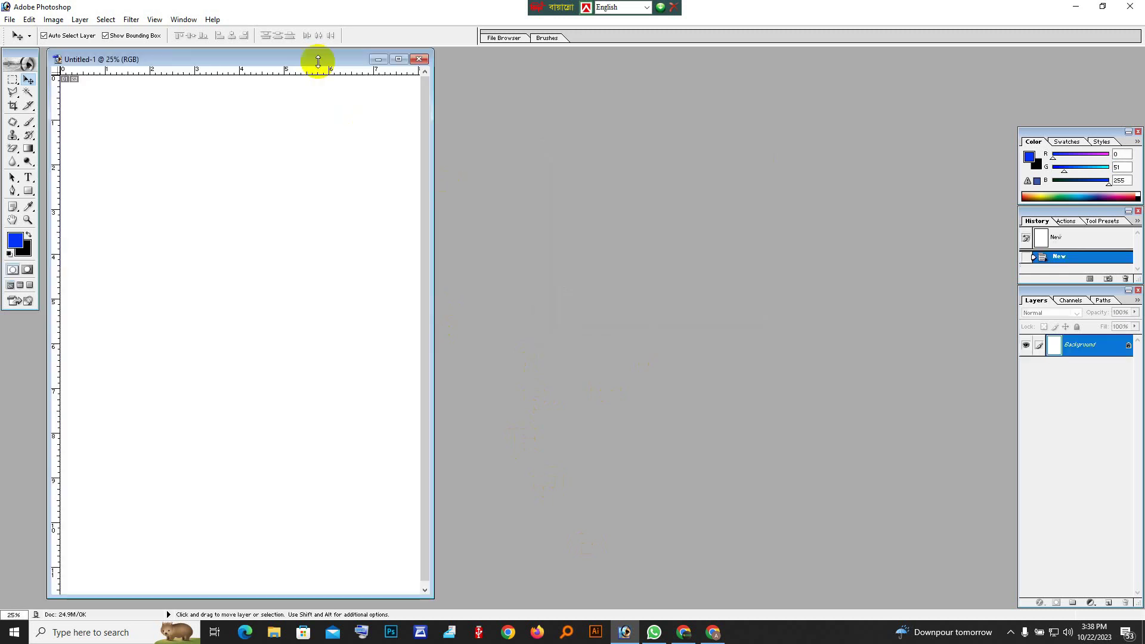
{"action": "left_click_drag", "start_coordinate": [303, 57], "coordinate": [629, 61]}
{"action": "left_click", "coordinate": [722, 59]}
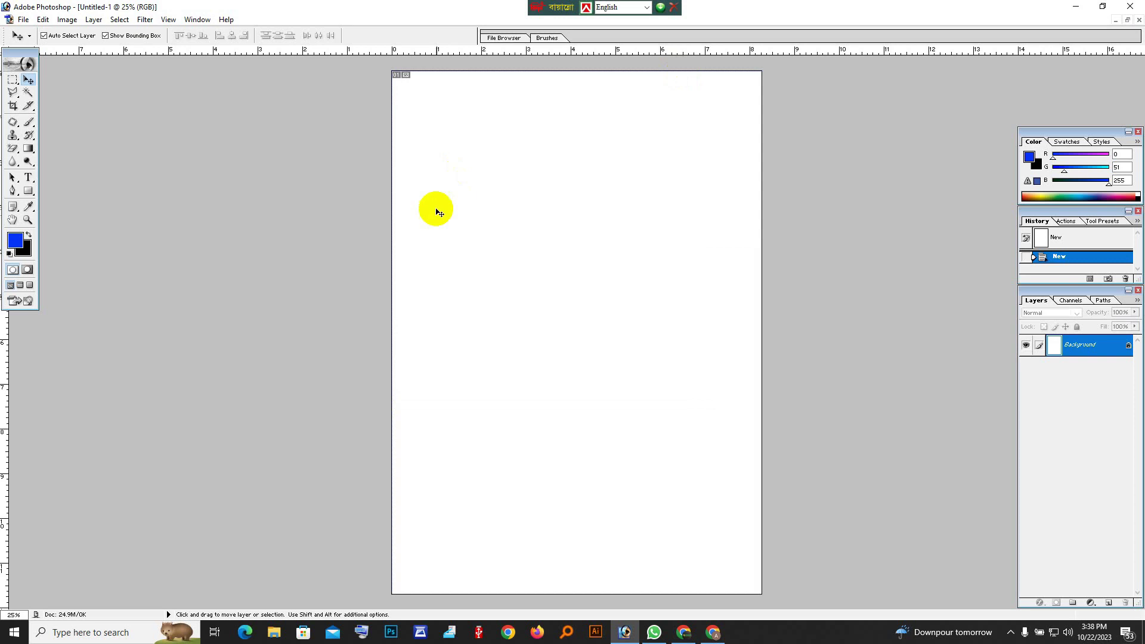
{"action": "key", "text": "ctrl+0"}
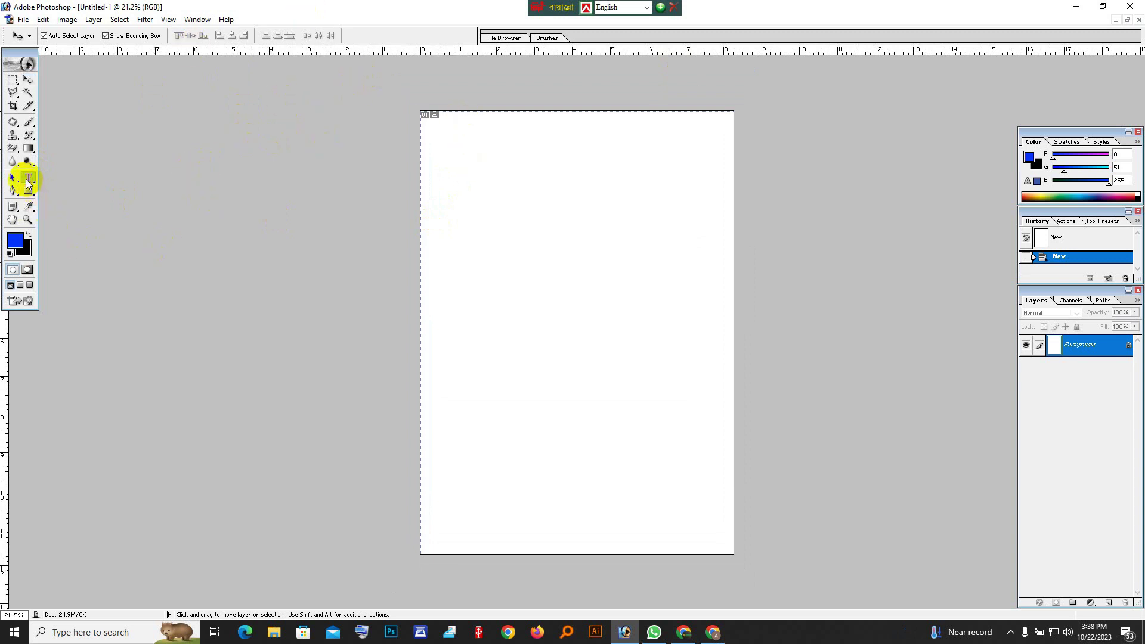
Step: Select the Horizontal Type tool and zoom out twice to see the whole A4 page
{"action": "left_click", "coordinate": [27, 182]}
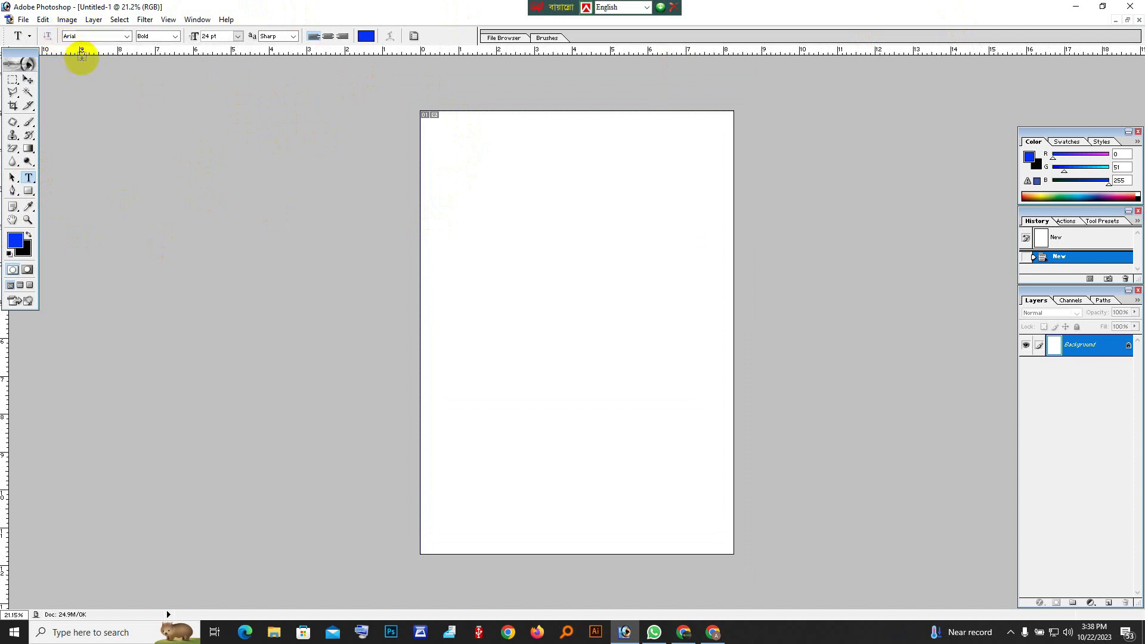
{"action": "key", "text": "ctrl+minus"}
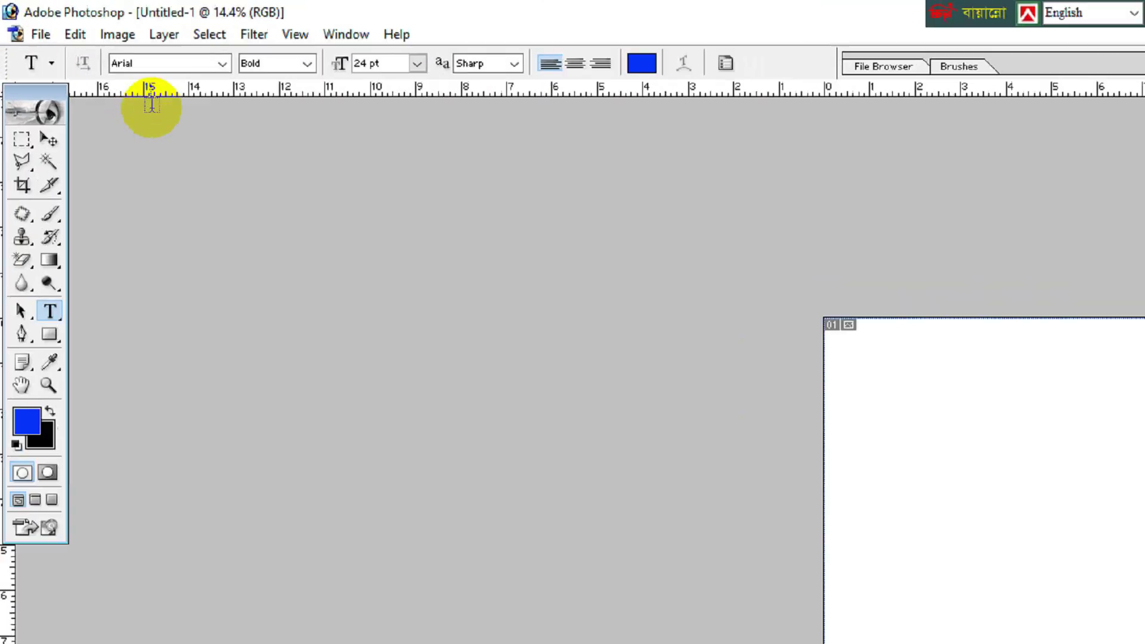
{"action": "key", "text": "ctrl+minus"}
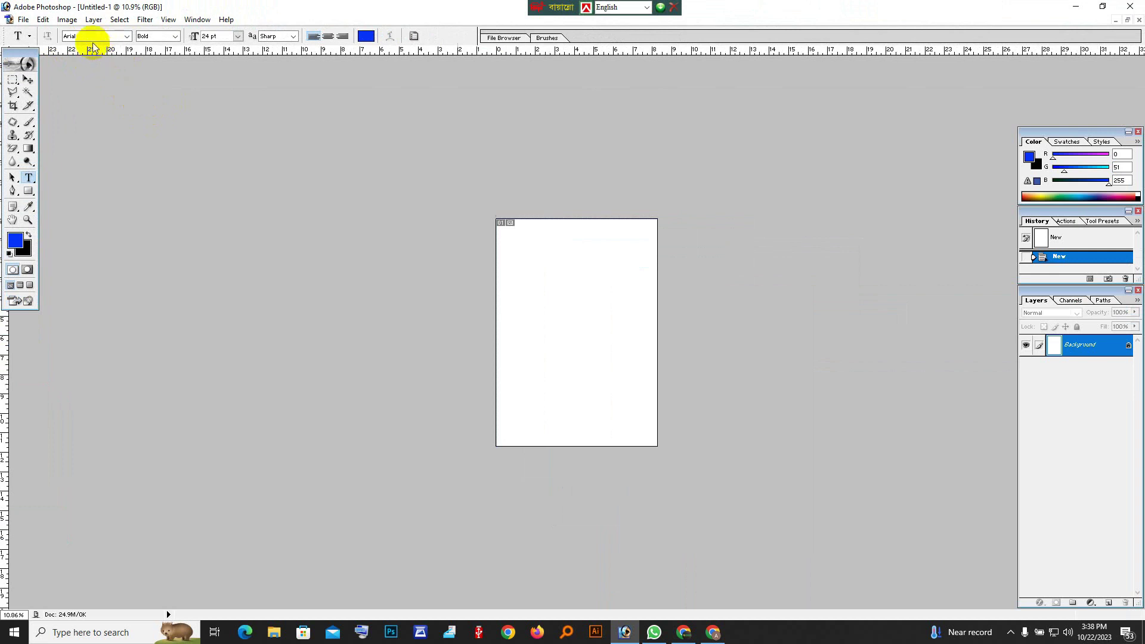
Step: Choose SutonnyMJ from the font family list in the options bar
{"action": "left_click", "coordinate": [127, 36]}
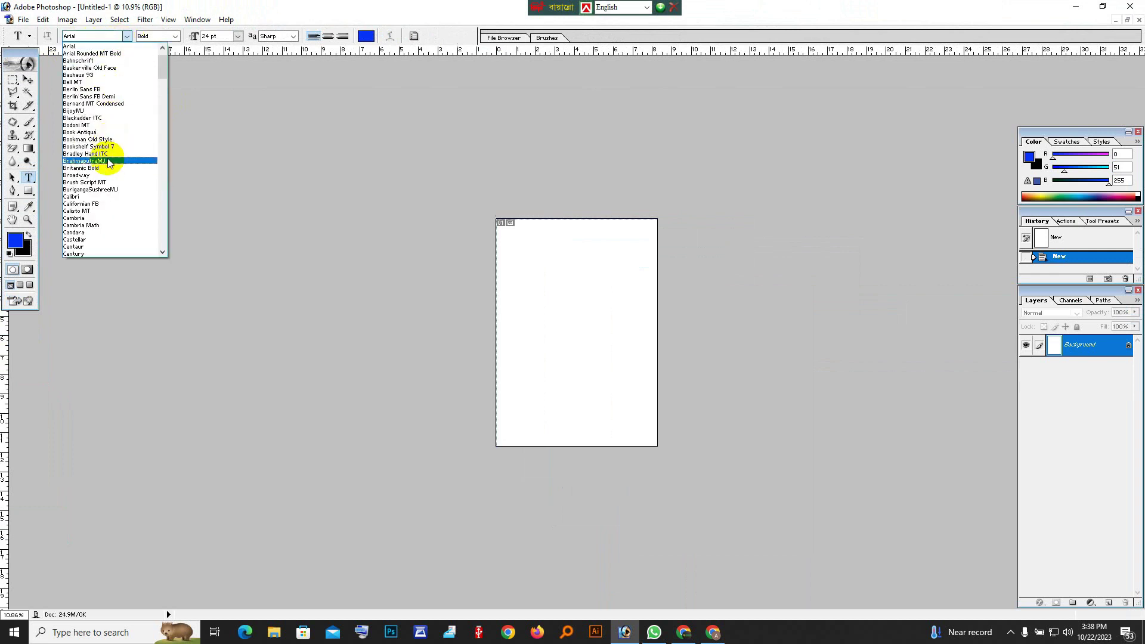
{"action": "left_click", "coordinate": [127, 37]}
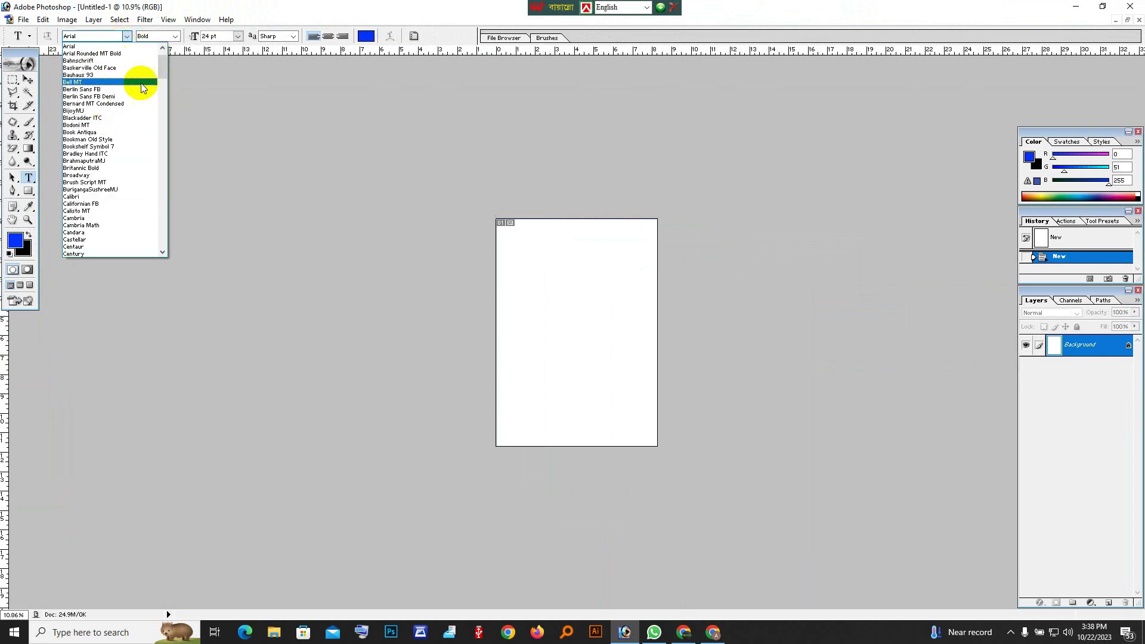
{"action": "mouse_move", "coordinate": [161, 71]}
{"action": "left_mouse_down"}
{"action": "mouse_move", "coordinate": [177, 127]}
{"action": "mouse_move", "coordinate": [172, 212]}
{"action": "left_mouse_up"}
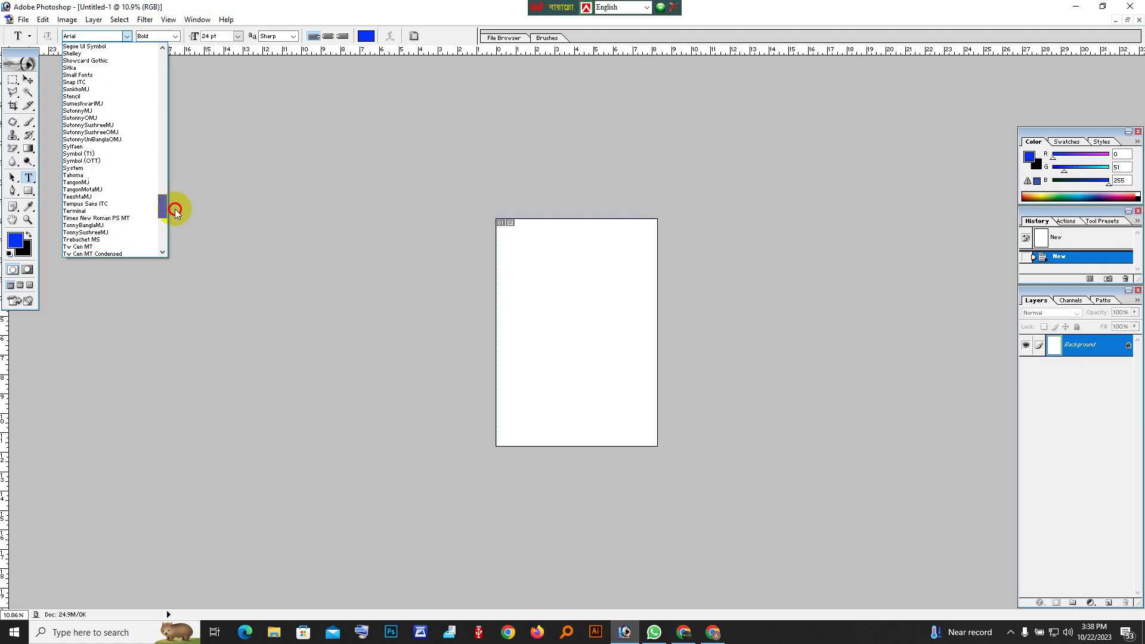
{"action": "left_click", "coordinate": [69, 111]}
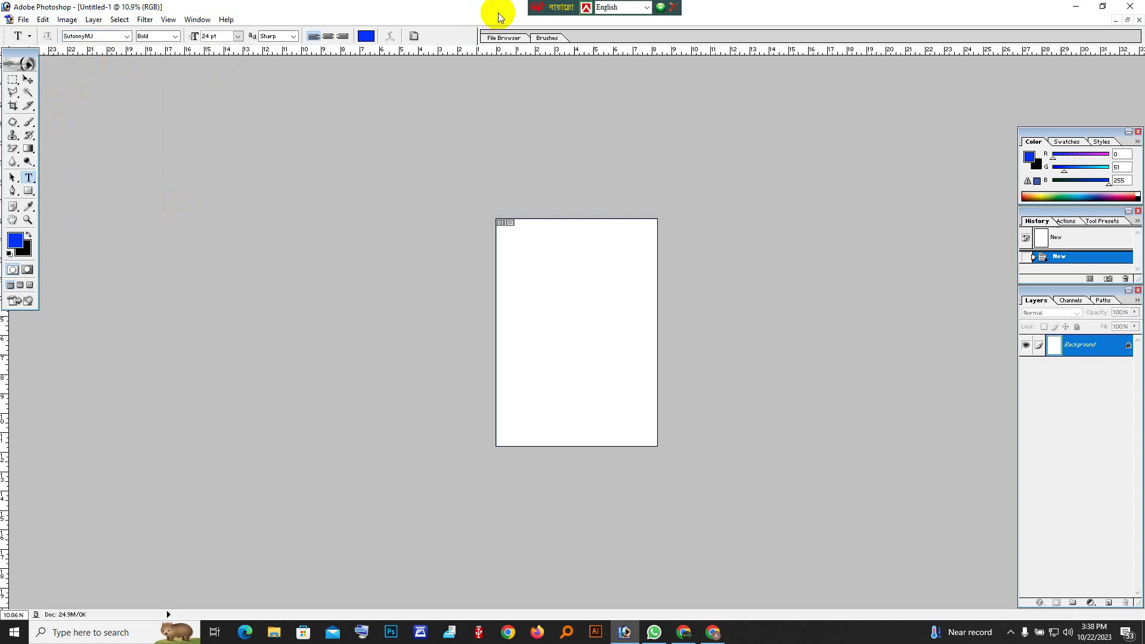
{"action": "mouse_move", "coordinate": [551, 8]}
{"action": "left_mouse_down"}
{"action": "mouse_move", "coordinate": [511, 163]}
{"action": "mouse_move", "coordinate": [523, 270]}
{"action": "mouse_move", "coordinate": [519, 123]}
{"action": "mouse_move", "coordinate": [496, 31]}
{"action": "mouse_move", "coordinate": [532, 9]}
{"action": "left_mouse_up"}
Step: Switch the Bangla keyboard layout to Bijoy Classic and zoom in on the canvas
{"action": "left_click", "coordinate": [630, 7]}
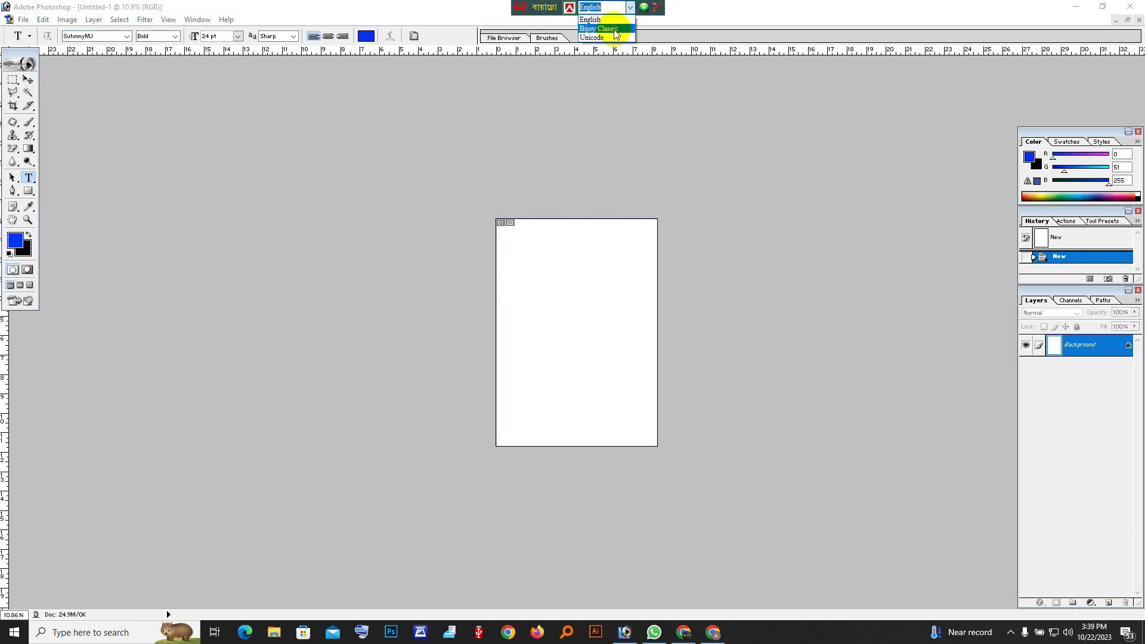
{"action": "left_click", "coordinate": [615, 30]}
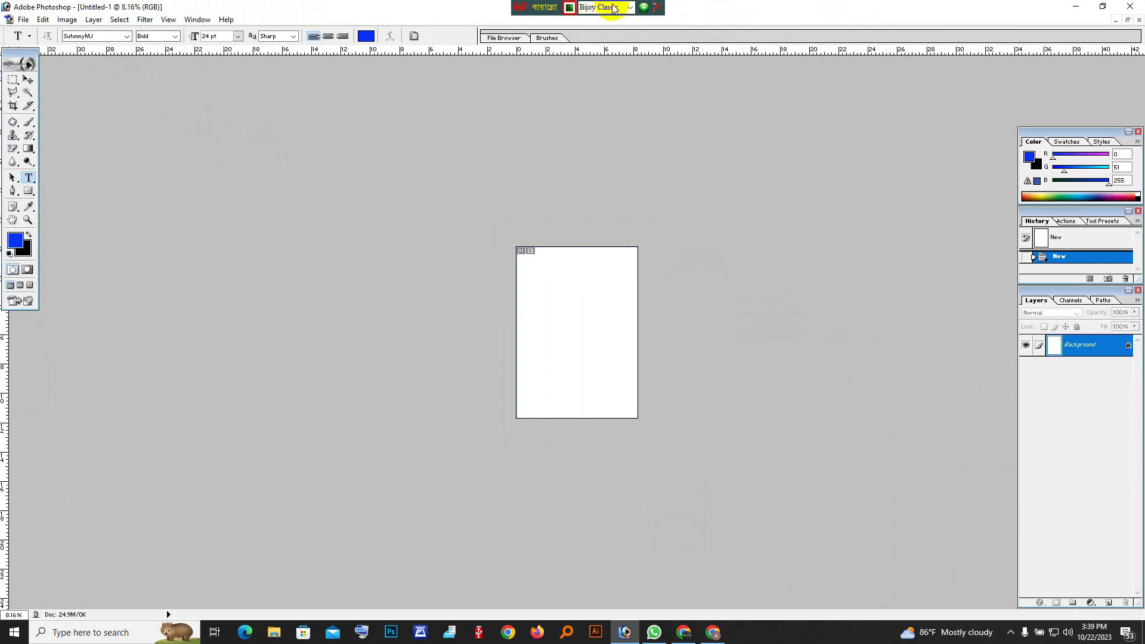
{"action": "left_click_drag", "start_coordinate": [555, 9], "coordinate": [534, 9]}
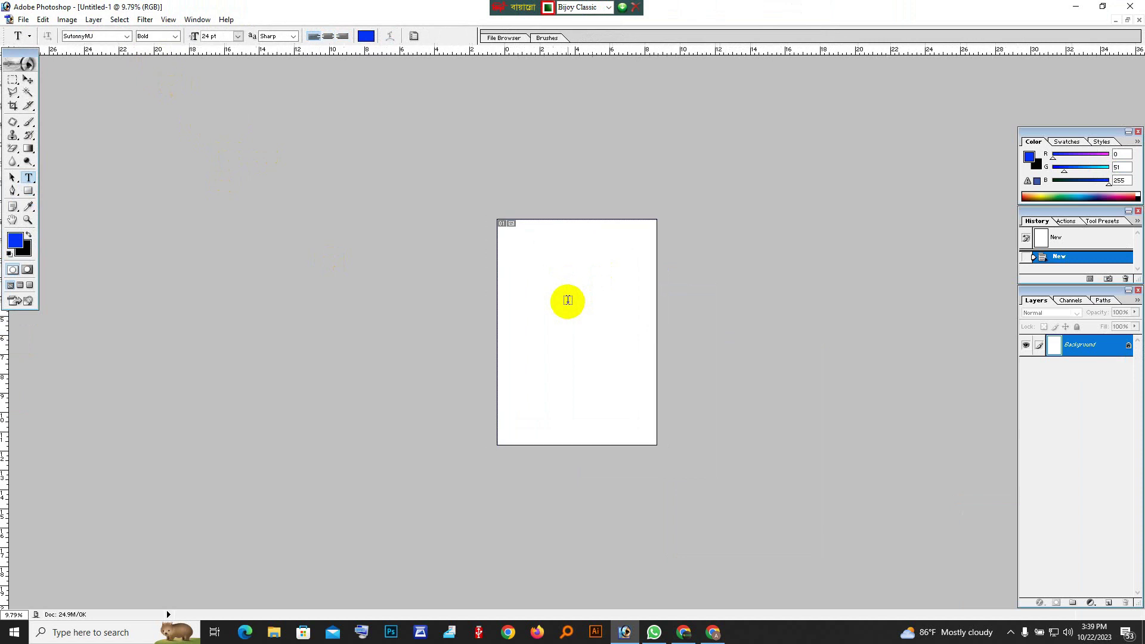
{"action": "scroll", "coordinate": [570, 301], "scroll_direction": "up", "scroll_amount": 3}
{"action": "scroll", "coordinate": [561, 285], "scroll_direction": "up", "scroll_amount": 1}
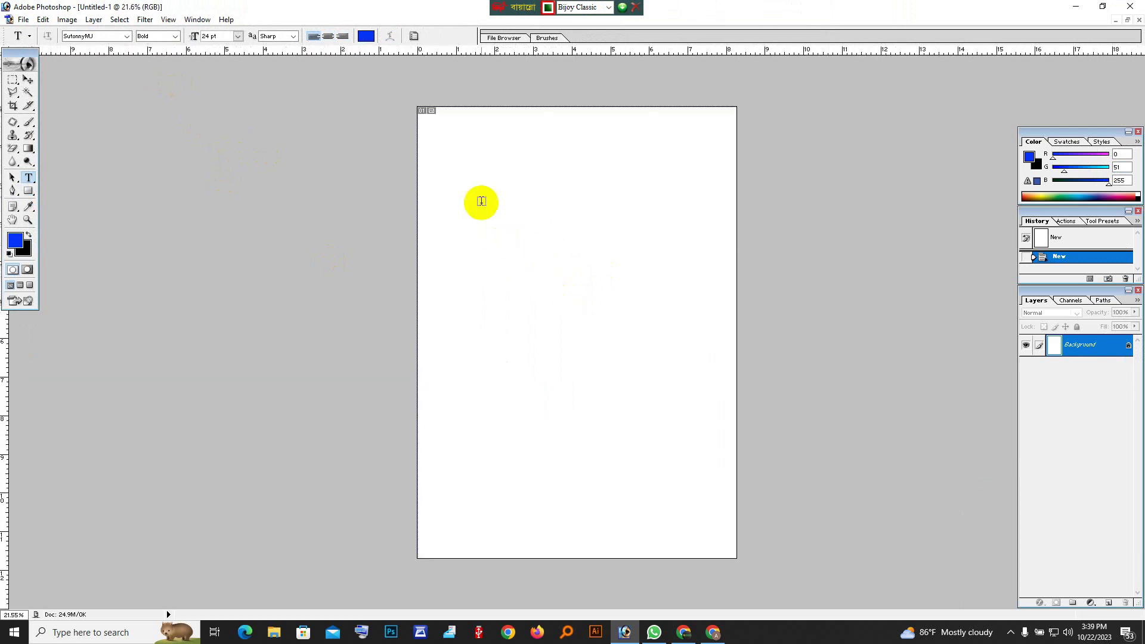
Step: Type the 72 pt heading 'আমার সোনার বাংলা' near the page top and commit it
{"action": "scroll", "coordinate": [477, 218], "scroll_direction": "up", "scroll_amount": 1}
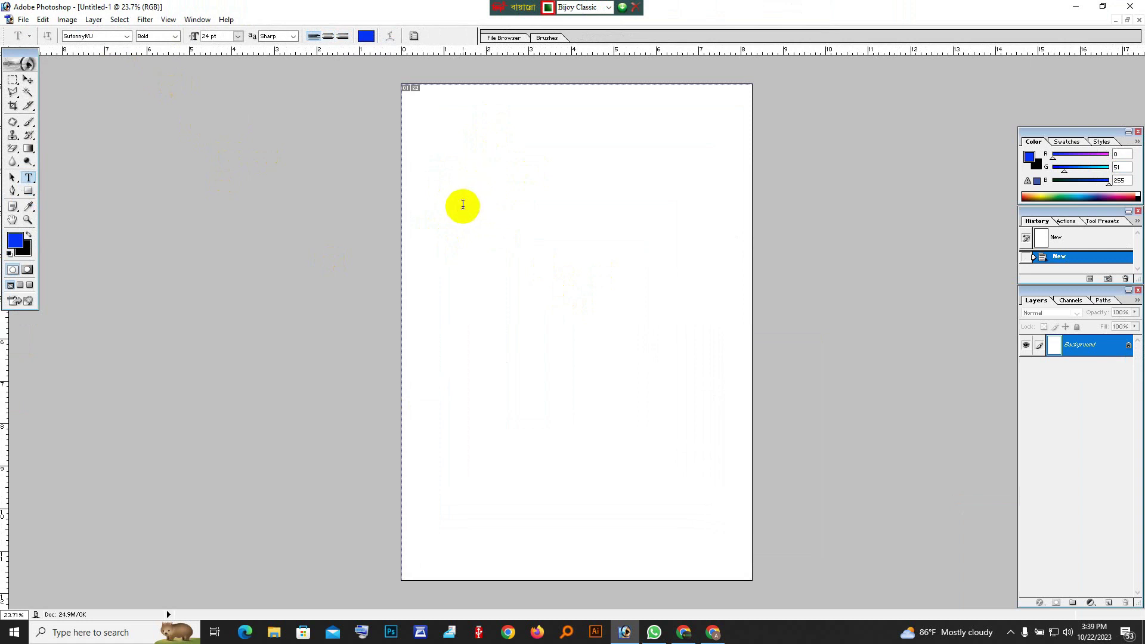
{"action": "left_click", "coordinate": [462, 205]}
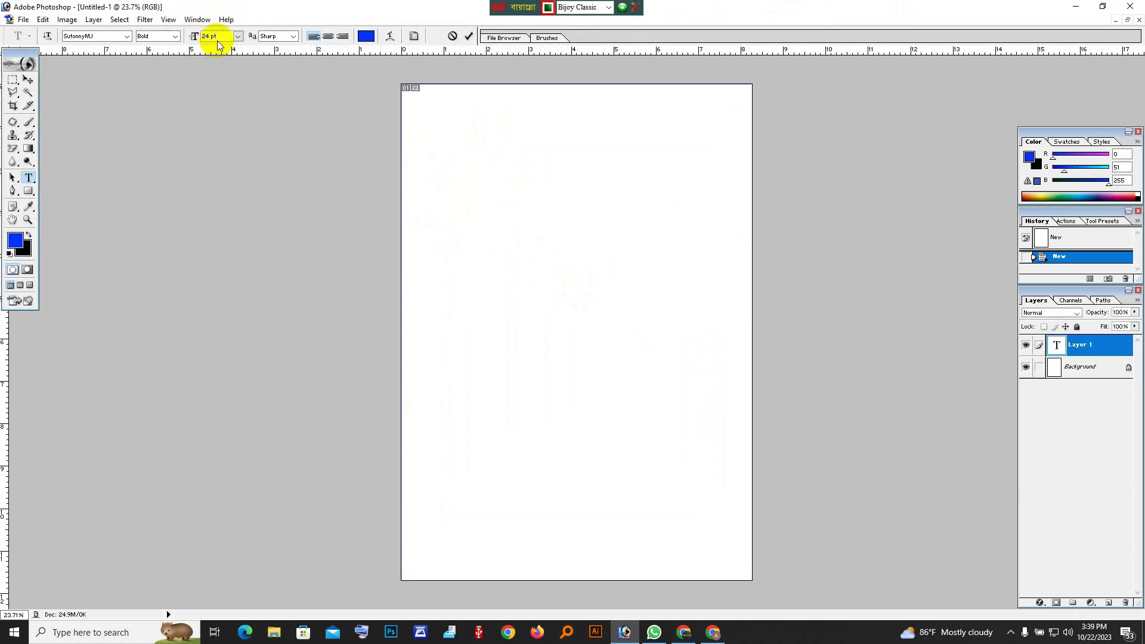
{"action": "left_click", "coordinate": [237, 36]}
{"action": "left_click", "coordinate": [251, 235]}
{"action": "left_click", "coordinate": [469, 202]}
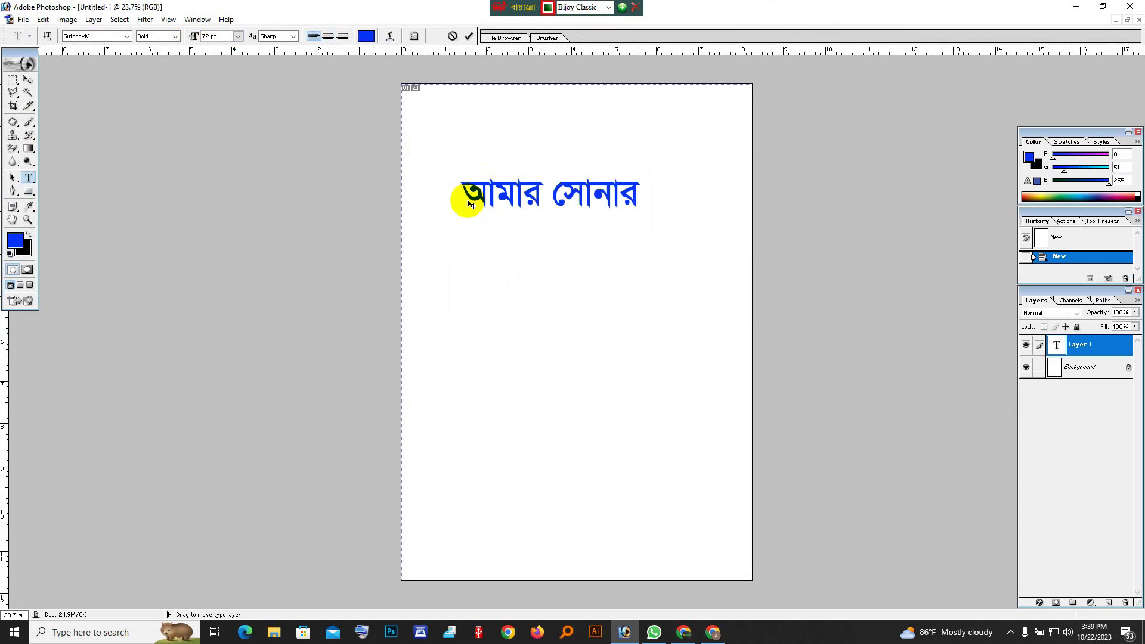
{"action": "type", "text": "Vfd"}
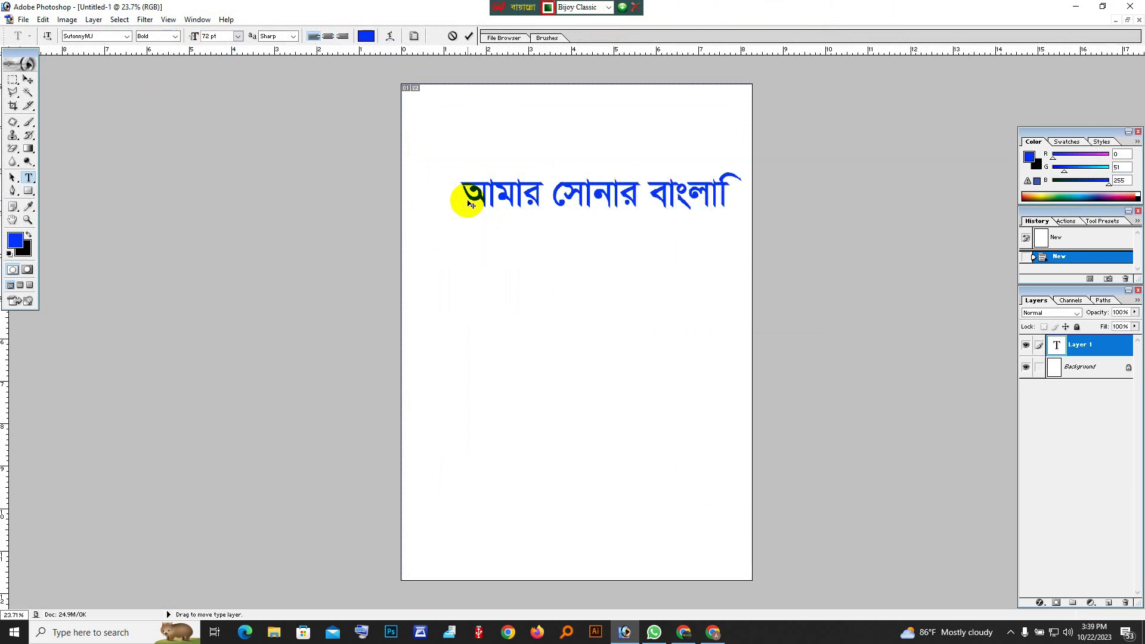
{"action": "left_click", "coordinate": [28, 92]}
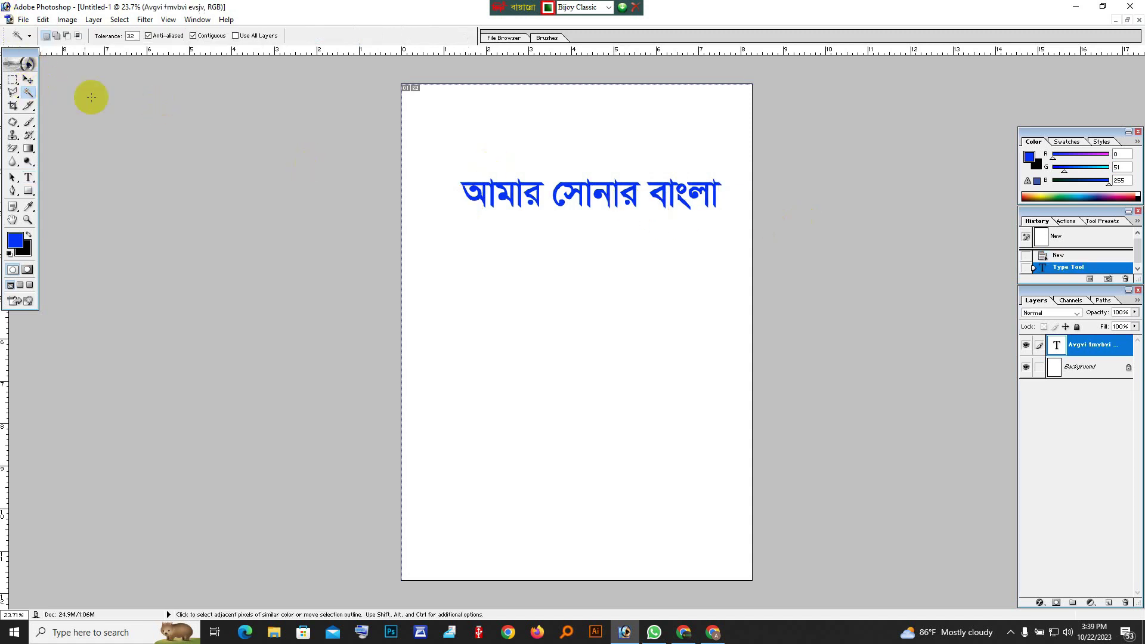
Step: Move the heading slightly lower and check the Bangla keyboard layout
{"action": "left_click", "coordinate": [29, 80]}
{"action": "left_click_drag", "start_coordinate": [548, 199], "coordinate": [545, 217]}
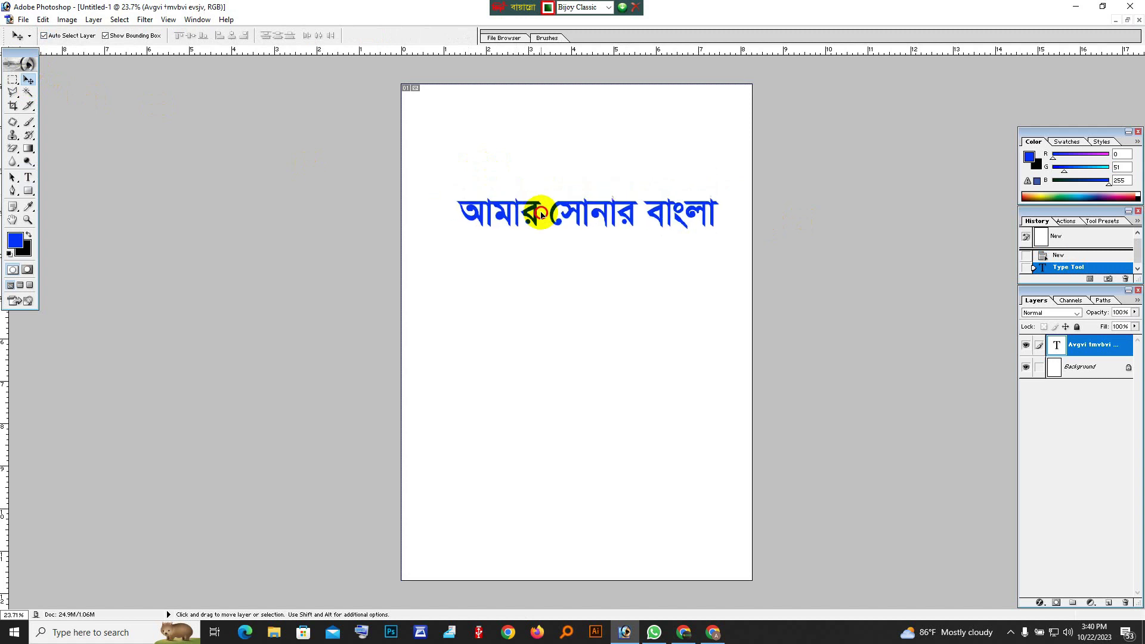
{"action": "left_click", "coordinate": [596, 8]}
{"action": "left_click", "coordinate": [609, 8]}
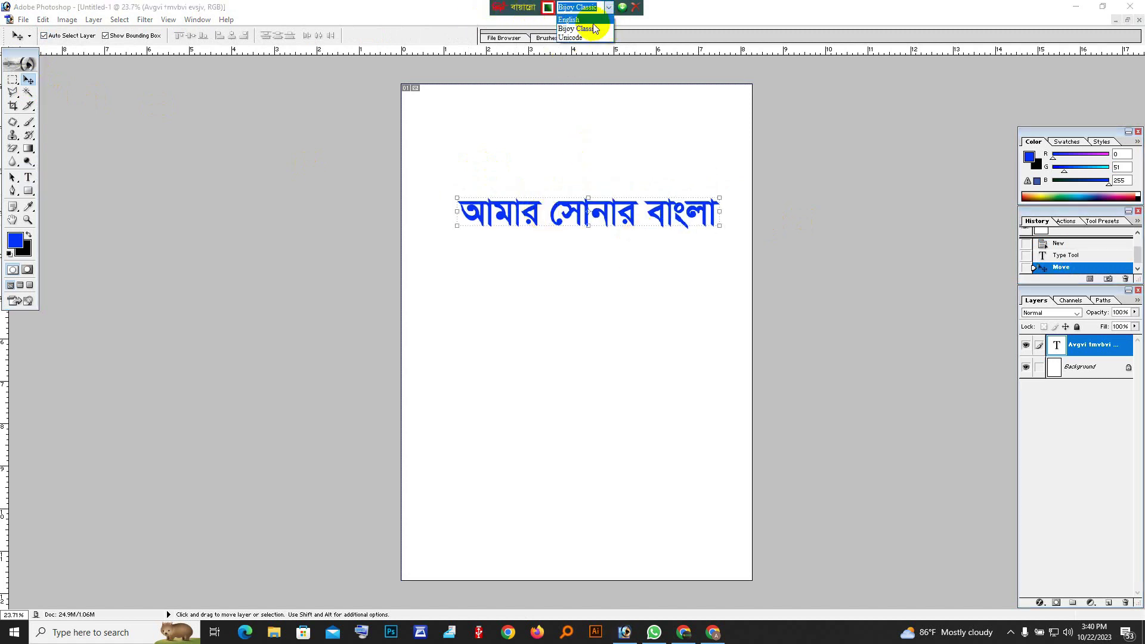
{"action": "left_click", "coordinate": [28, 177]}
Step: Type a second SutonnyMJ text line 'ঐএঐএঐঔখ' below the heading
{"action": "left_click", "coordinate": [136, 37]}
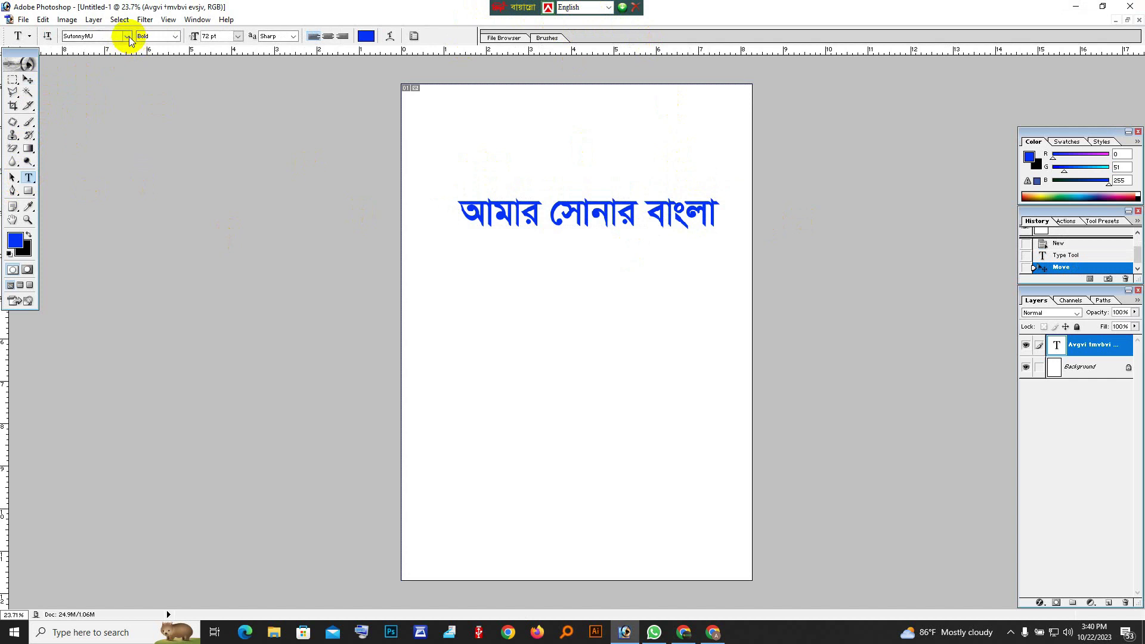
{"action": "left_click", "coordinate": [127, 37]}
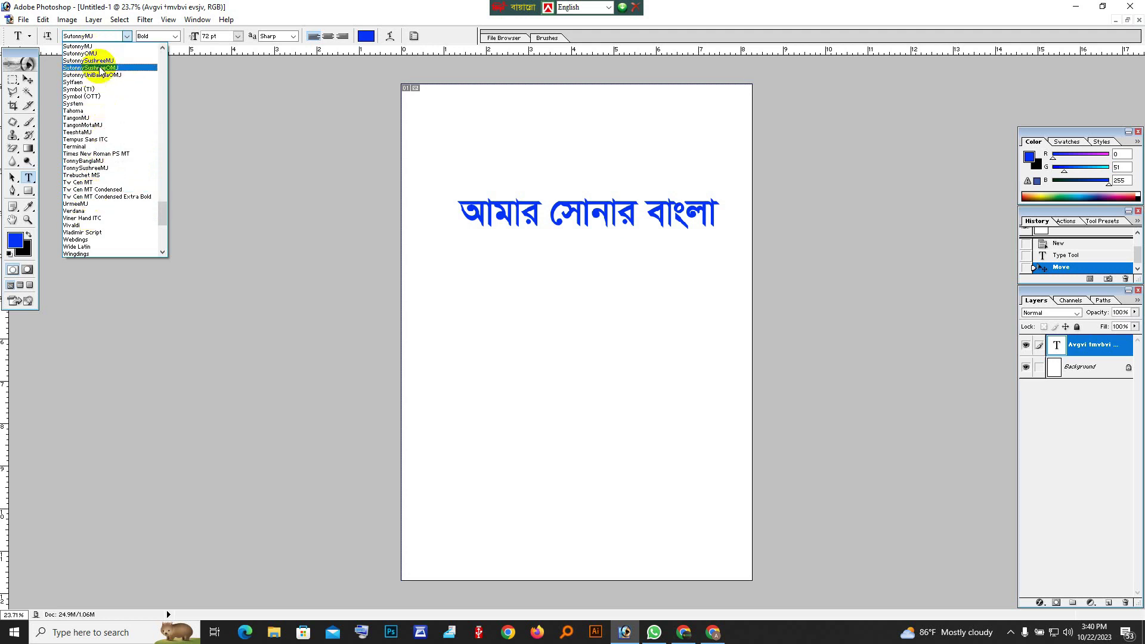
{"action": "left_click", "coordinate": [705, 230]}
{"action": "left_click", "coordinate": [513, 356]}
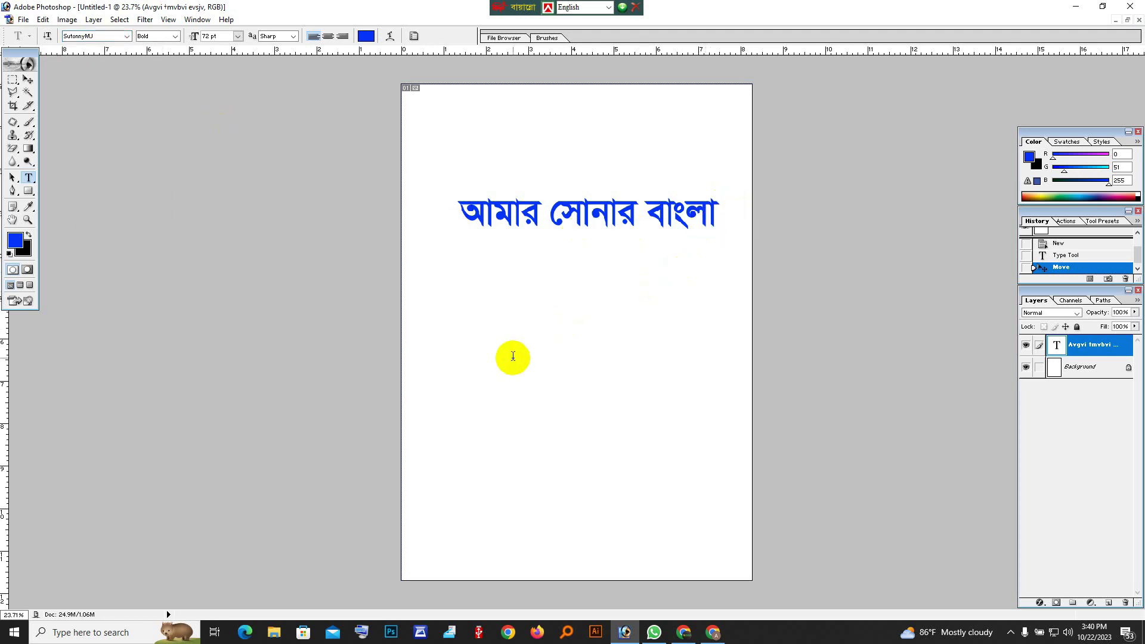
{"action": "type", "text": "GHG"}
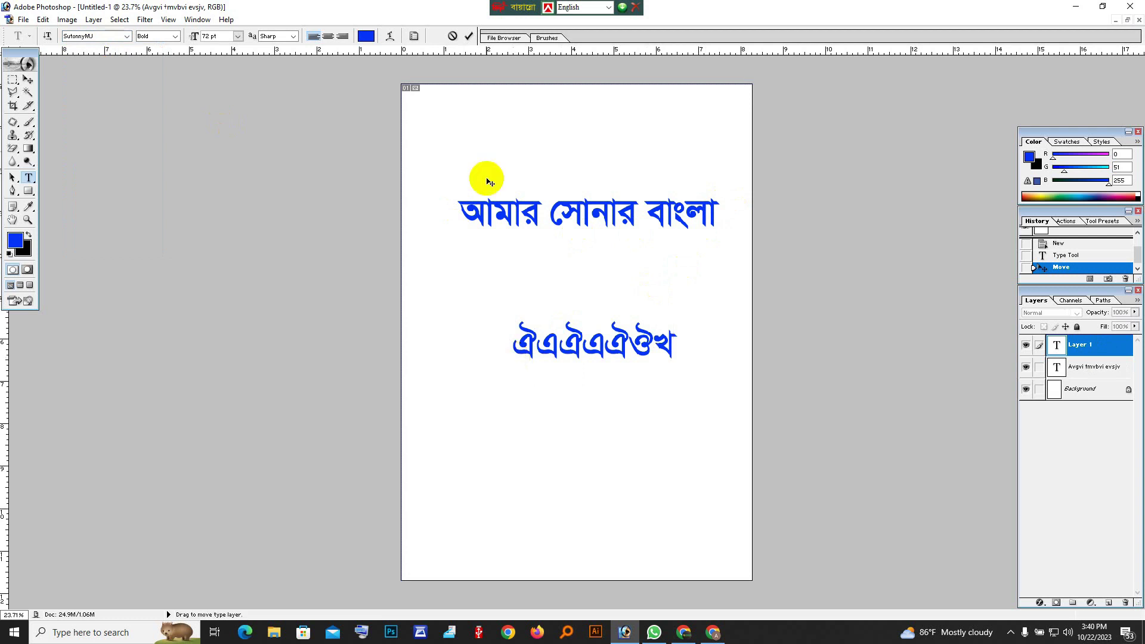
Step: Switch the Bangla keyboard layout to Bijoy Classic
{"action": "mouse_move", "coordinate": [520, 8]}
{"action": "left_mouse_down"}
{"action": "mouse_move", "coordinate": [486, 25]}
{"action": "mouse_move", "coordinate": [498, 8]}
{"action": "left_mouse_up"}
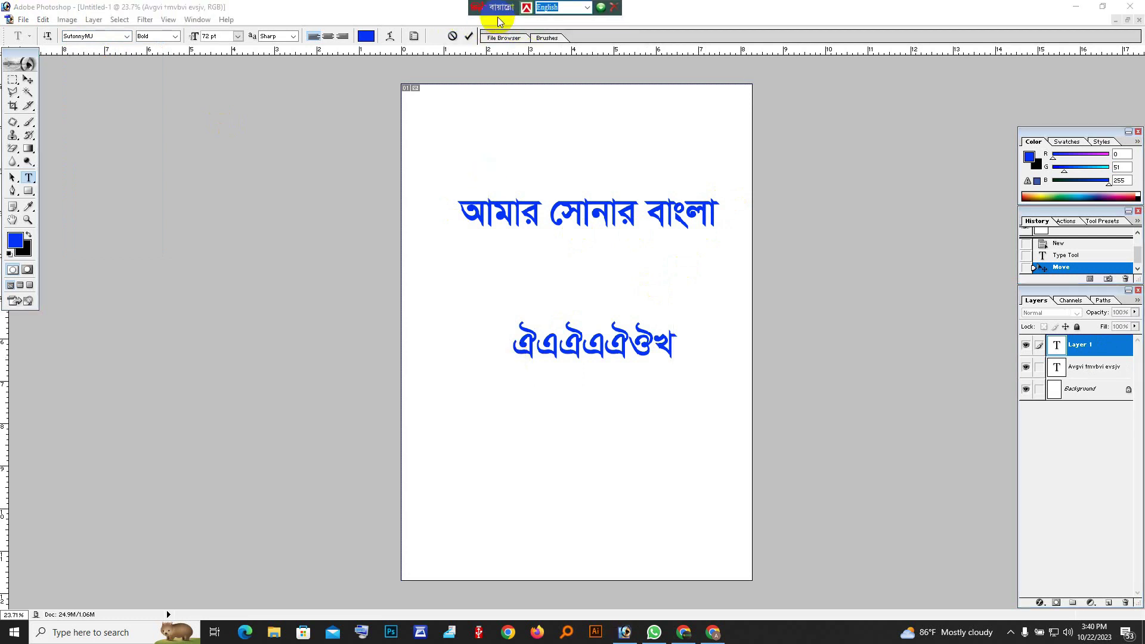
{"action": "left_click", "coordinate": [588, 7]}
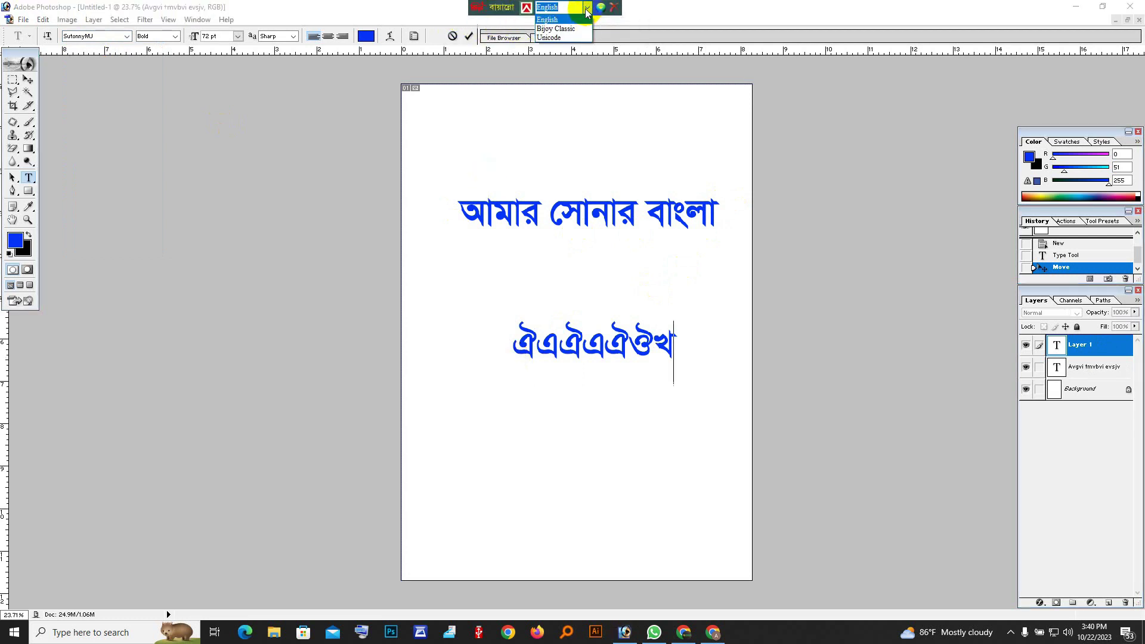
{"action": "left_click", "coordinate": [555, 28]}
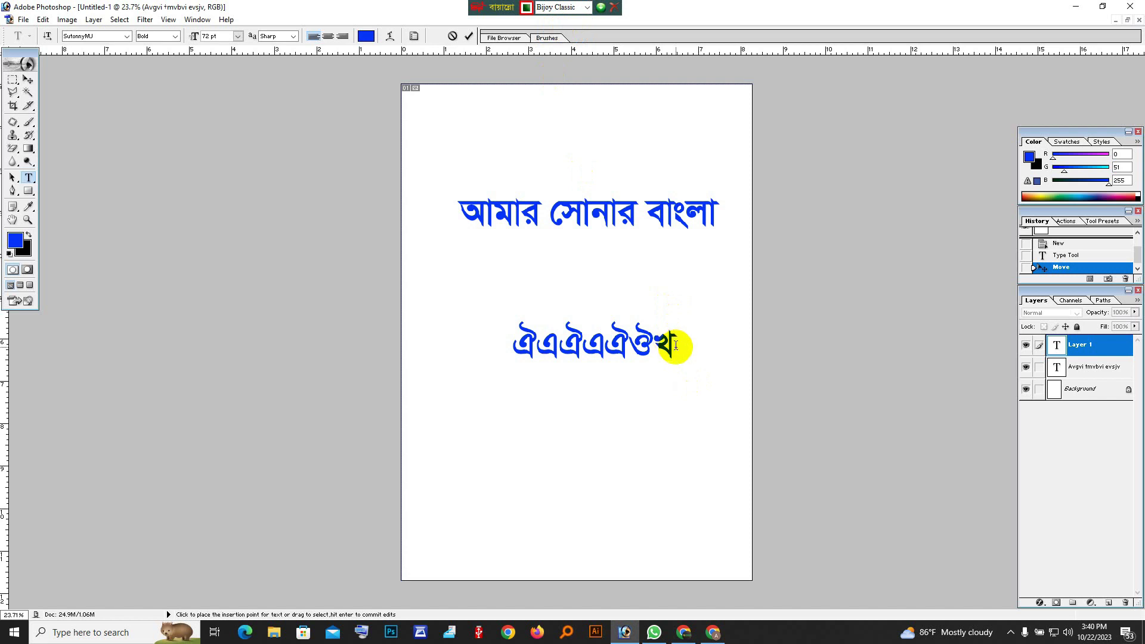
Step: Select and delete the jumbled second text line
{"action": "left_click_drag", "start_coordinate": [676, 345], "coordinate": [473, 359]}
{"action": "key", "text": "BackSpace"}
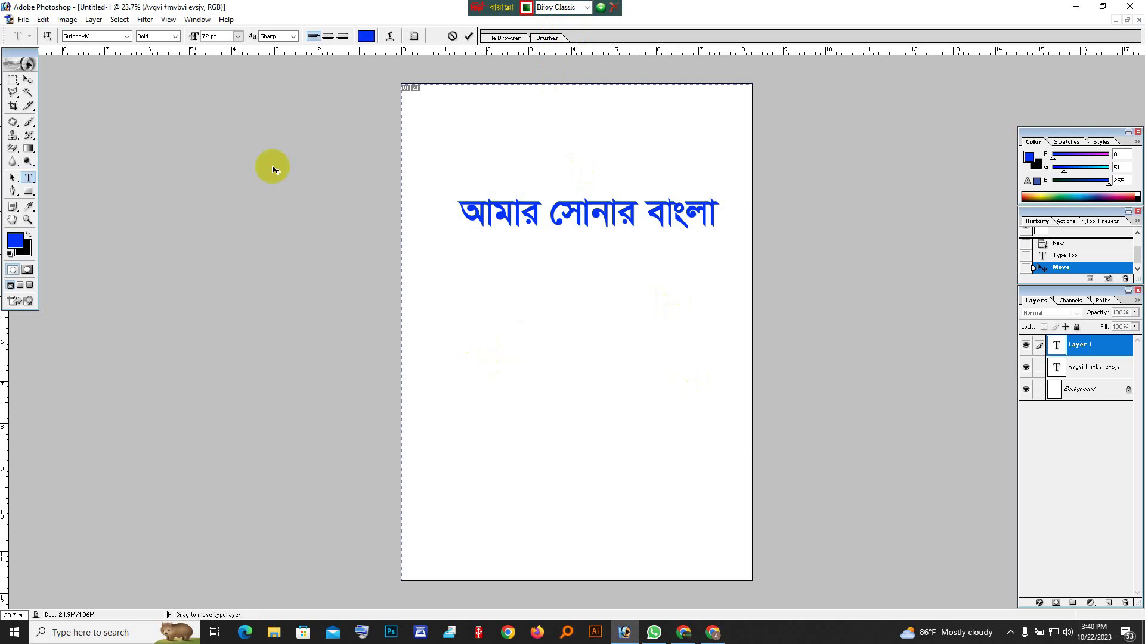
{"action": "left_click", "coordinate": [28, 79]}
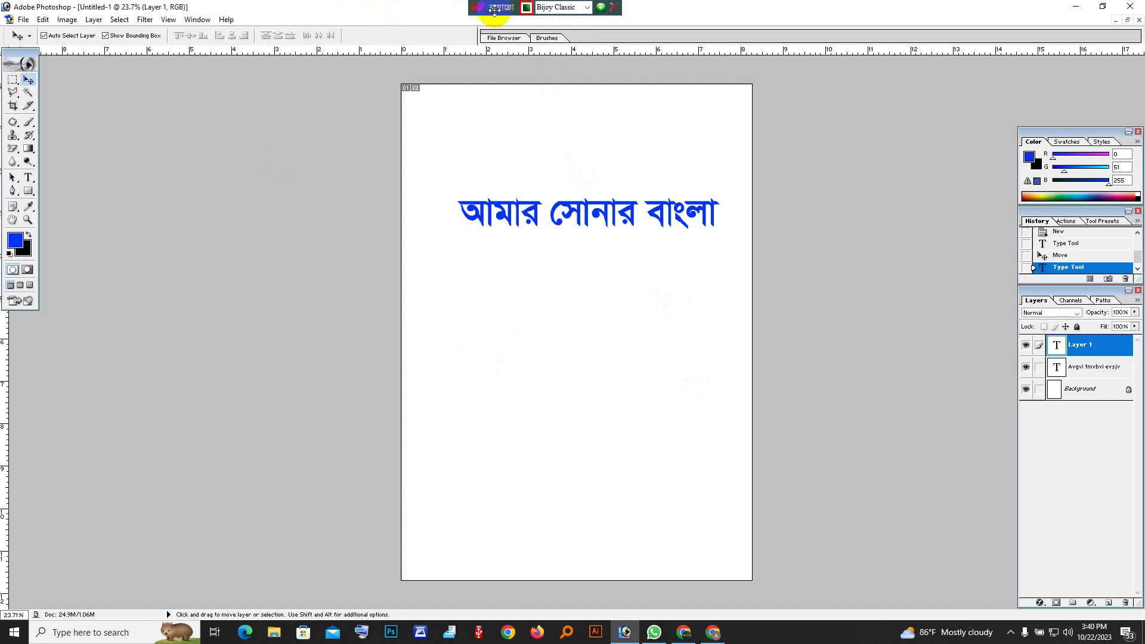
Step: Reselect the Type tool and confirm SutonnyMJ is still the chosen font
{"action": "left_click_drag", "start_coordinate": [495, 10], "coordinate": [520, 11]}
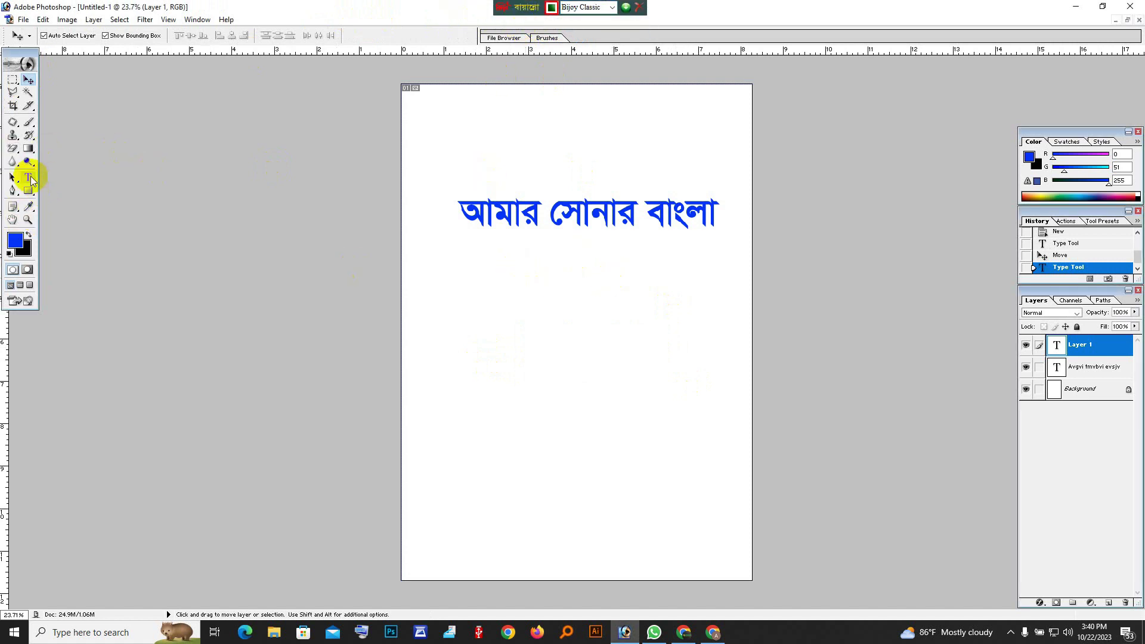
{"action": "left_click", "coordinate": [28, 178]}
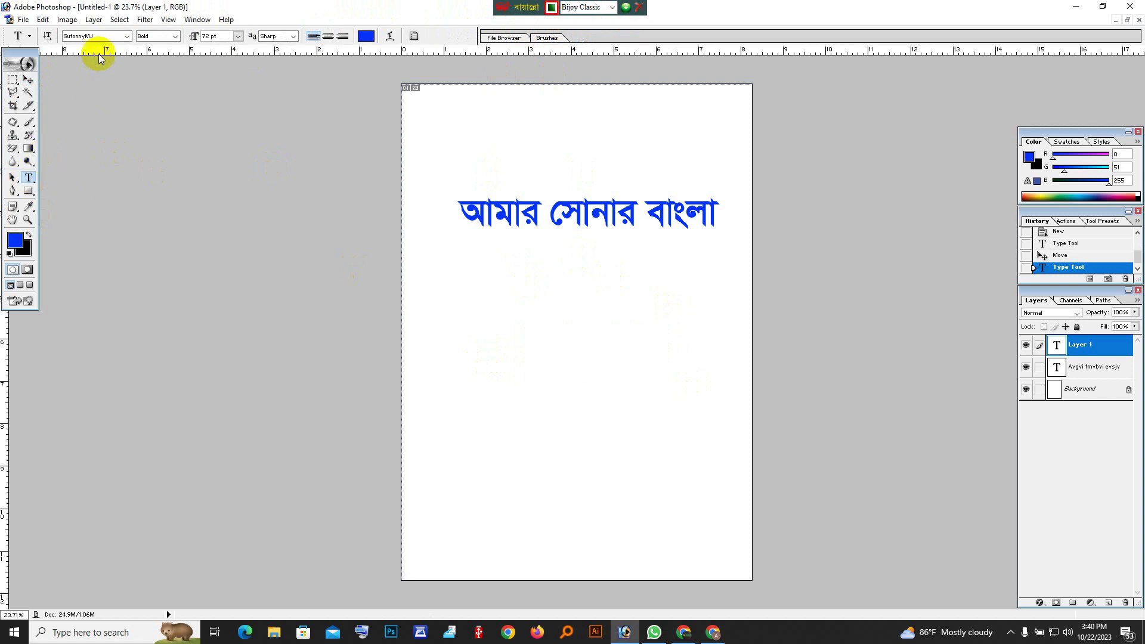
{"action": "left_click", "coordinate": [126, 36]}
{"action": "left_click", "coordinate": [126, 38]}
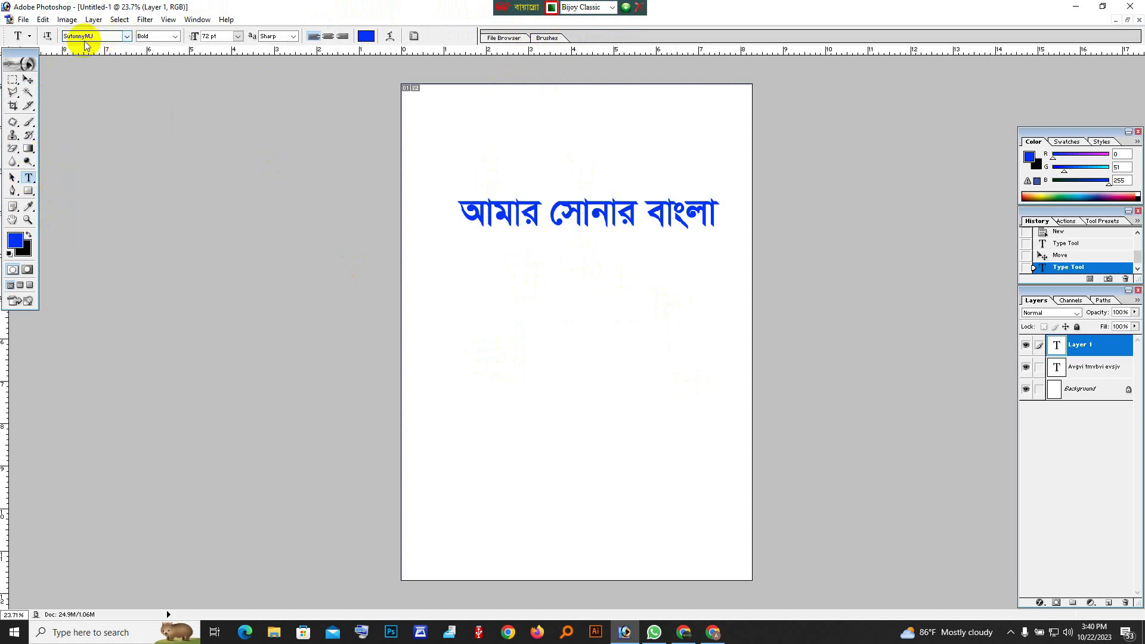
{"action": "left_click", "coordinate": [128, 37]}
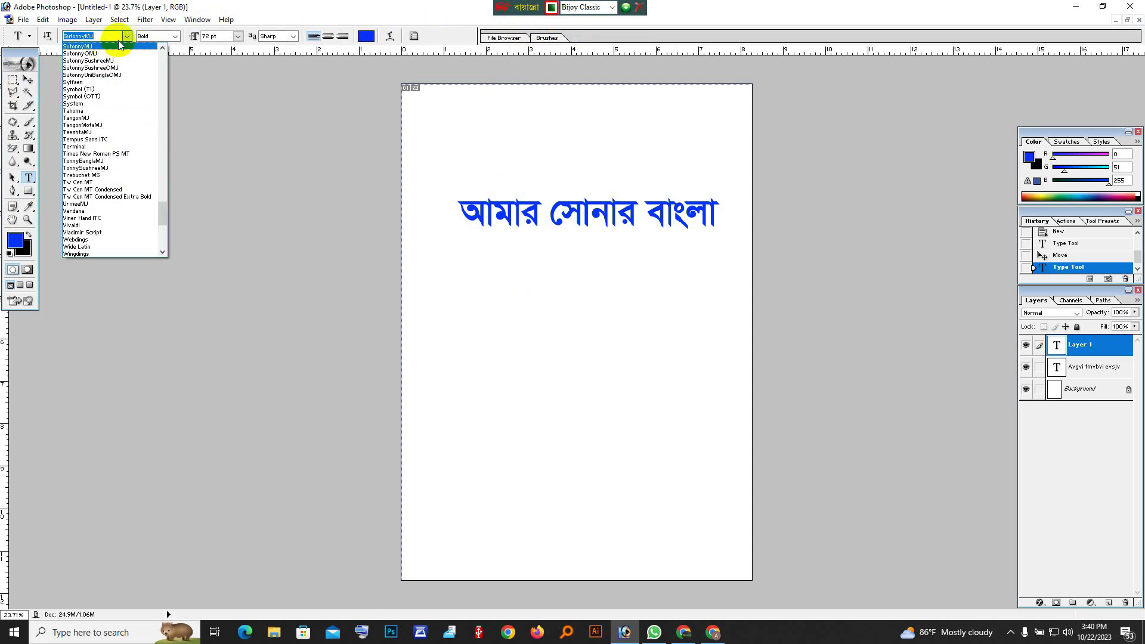
{"action": "left_click", "coordinate": [129, 36]}
Step: Type 'আমার' on a new text layer below the heading, then select and deselect it
{"action": "left_click", "coordinate": [513, 308]}
{"action": "type", "text": "আমার"}
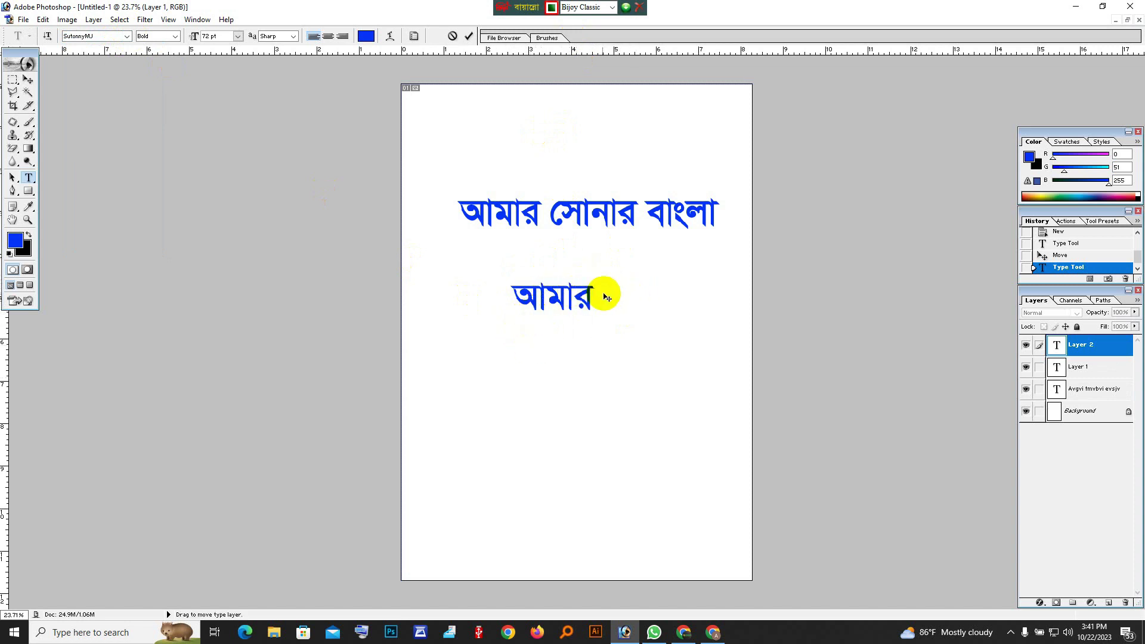
{"action": "left_click_drag", "start_coordinate": [597, 296], "coordinate": [467, 266]}
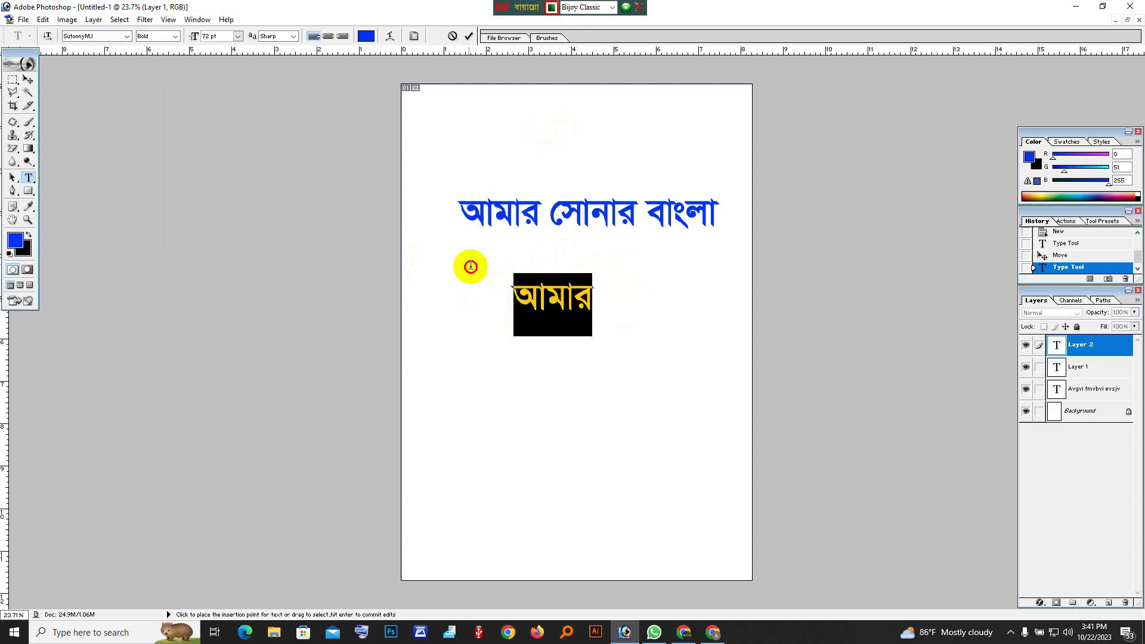
{"action": "left_click", "coordinate": [514, 295]}
{"action": "left_click_drag", "start_coordinate": [589, 306], "coordinate": [501, 302]}
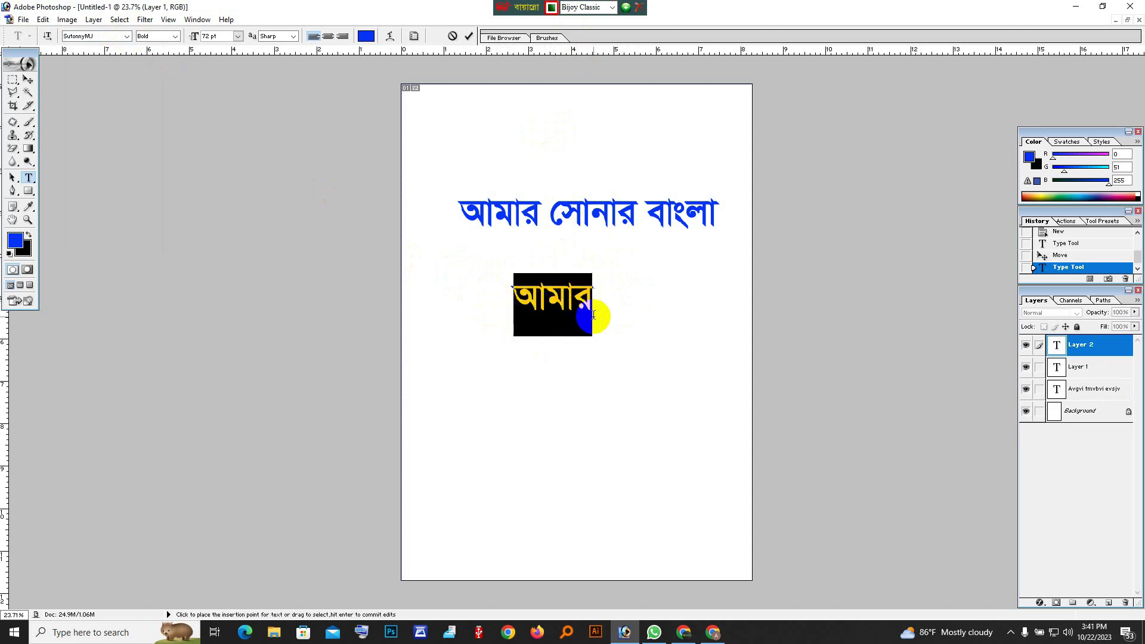
{"action": "key", "text": "ctrl+minus"}
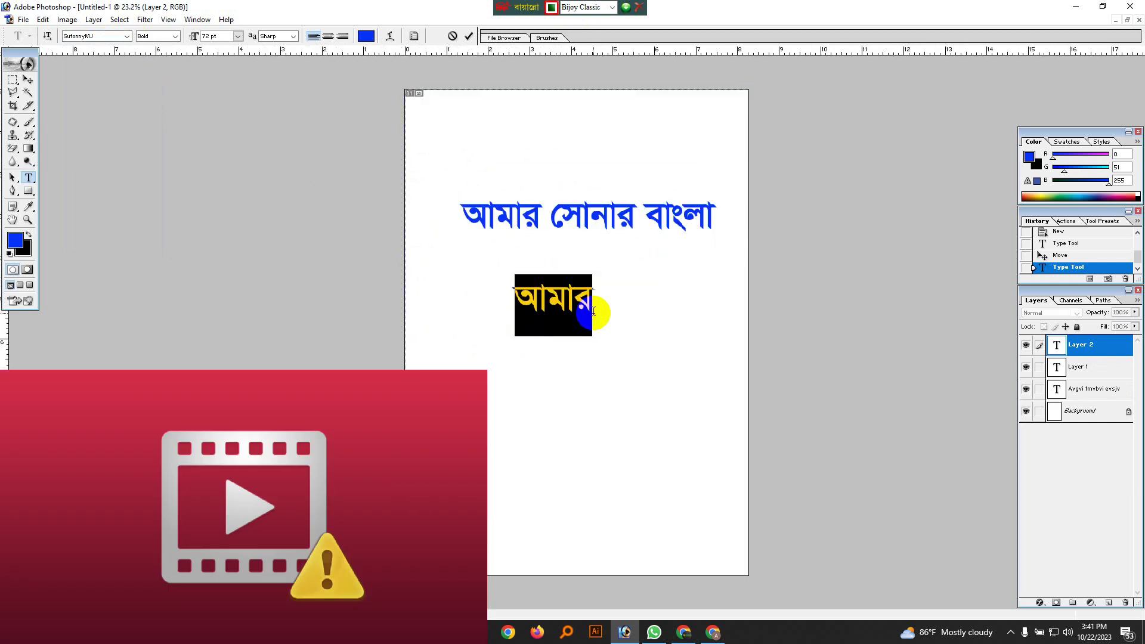
{"action": "key", "text": "ctrl+plus"}
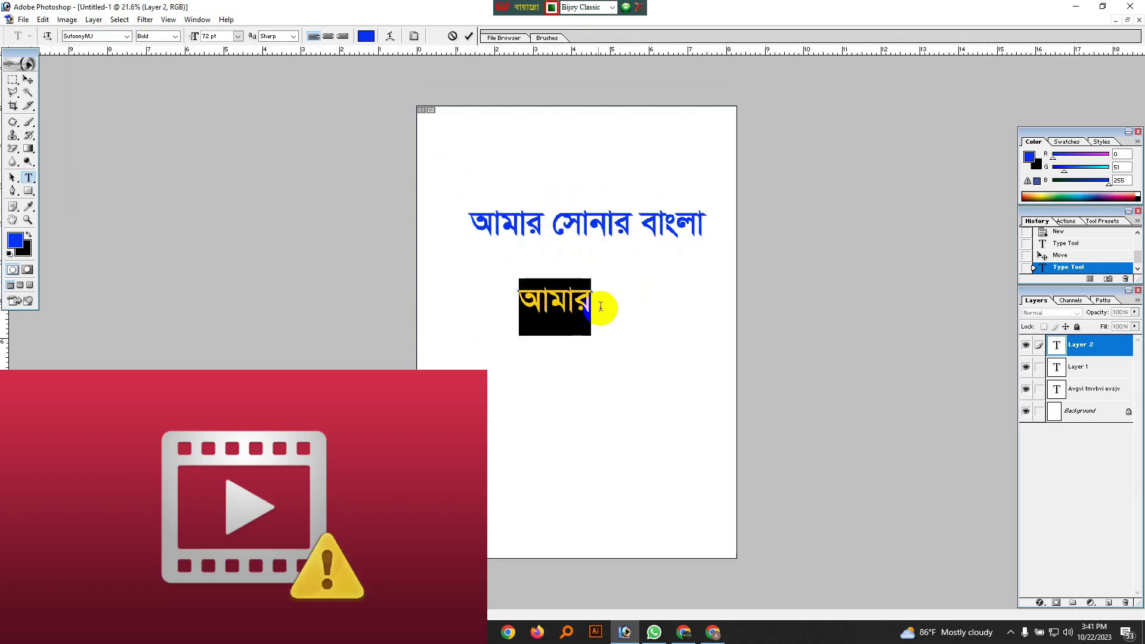
{"action": "left_click", "coordinate": [594, 298]}
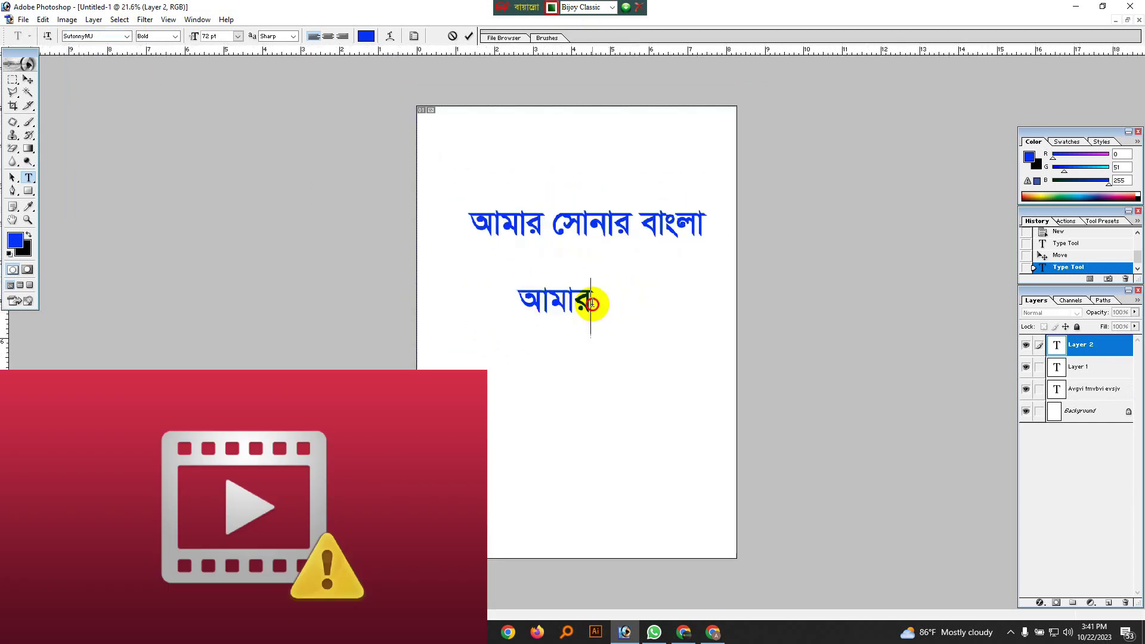
{"action": "left_click", "coordinate": [1011, 632]}
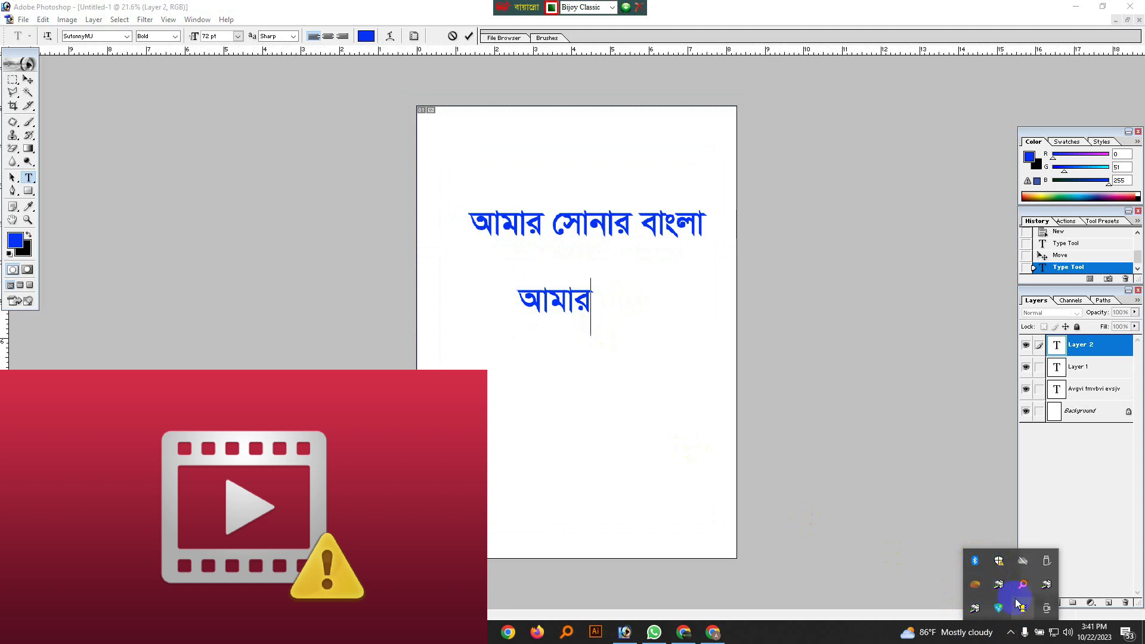